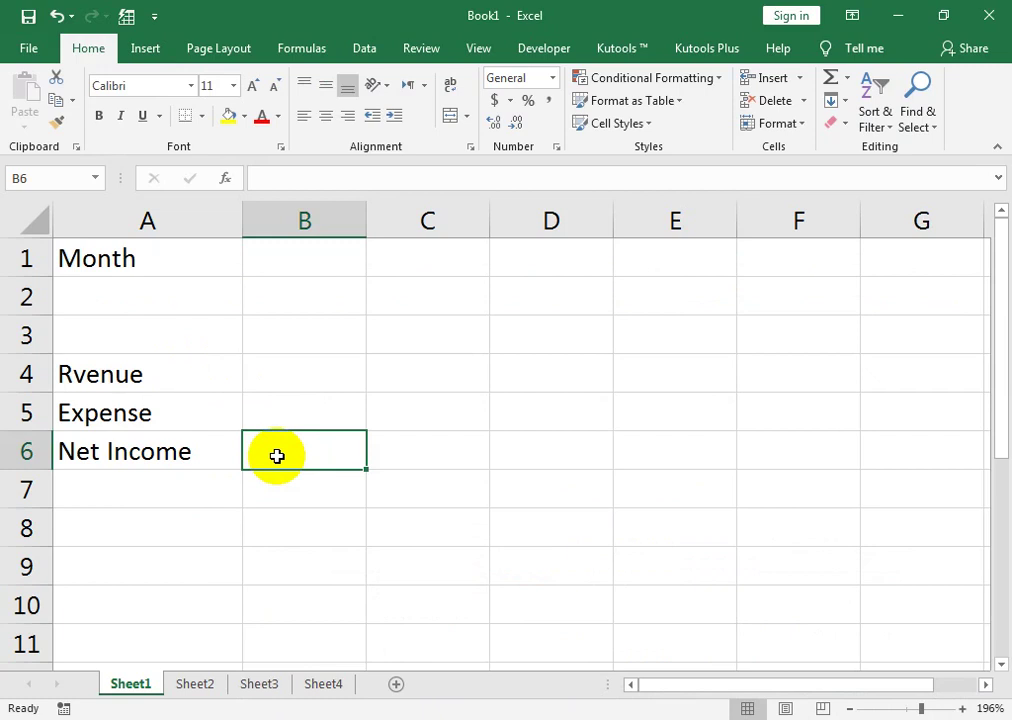
# Step: Look through the data sheets, then rename Sheet2 to Jan
pyautogui.click(214, 689)
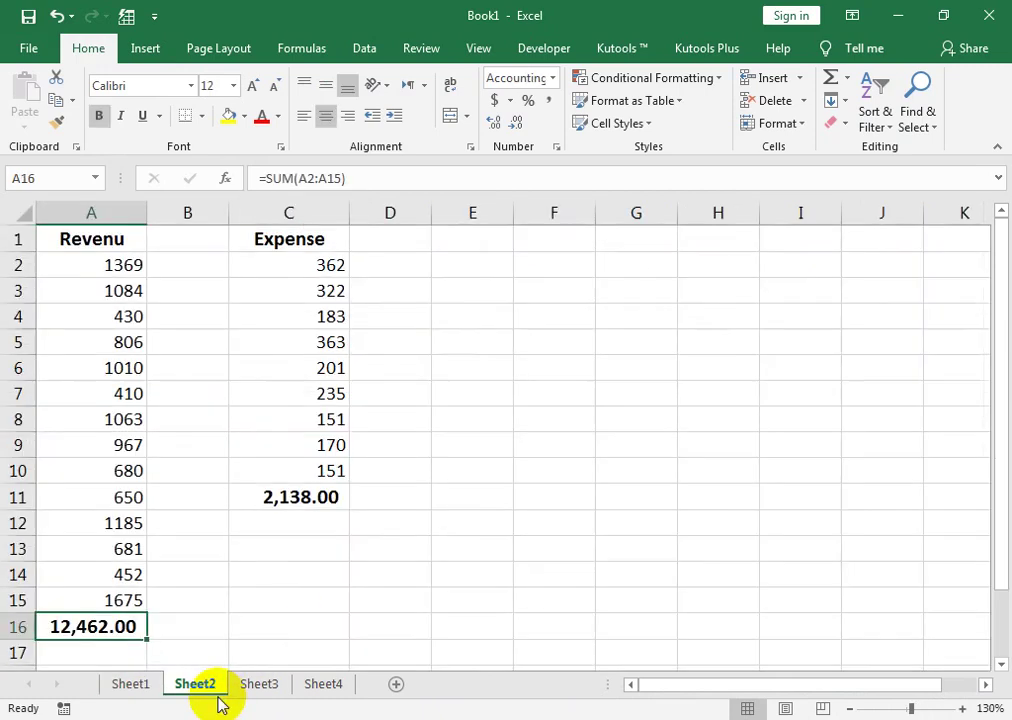
pyautogui.click(263, 684)
pyautogui.click(316, 684)
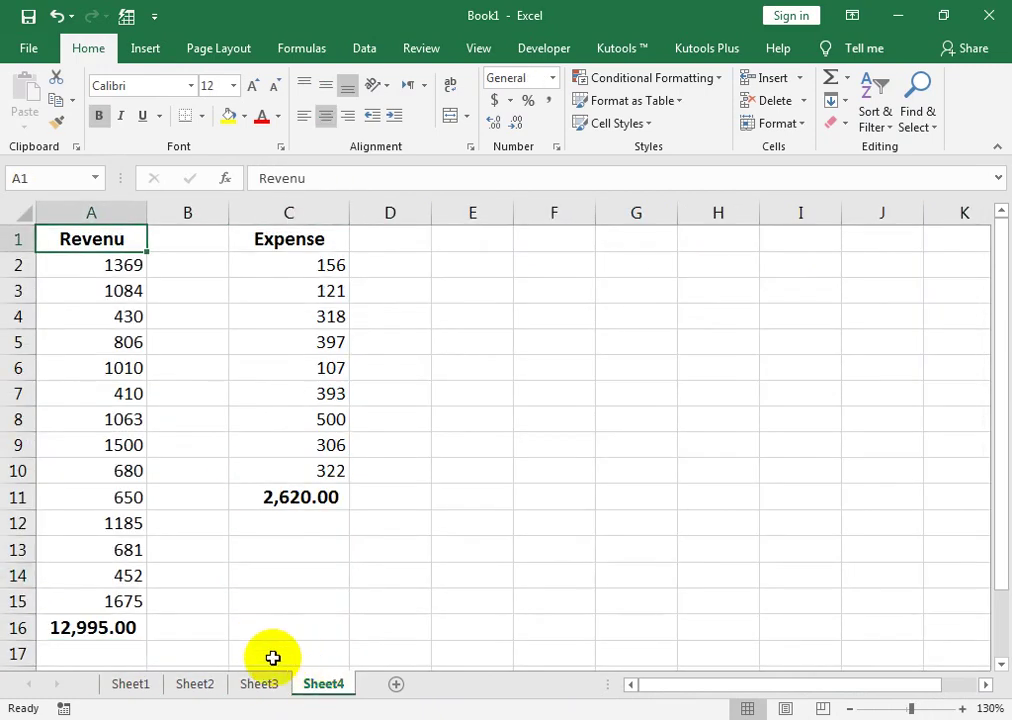
pyautogui.click(199, 686)
pyautogui.rightClick(202, 680)
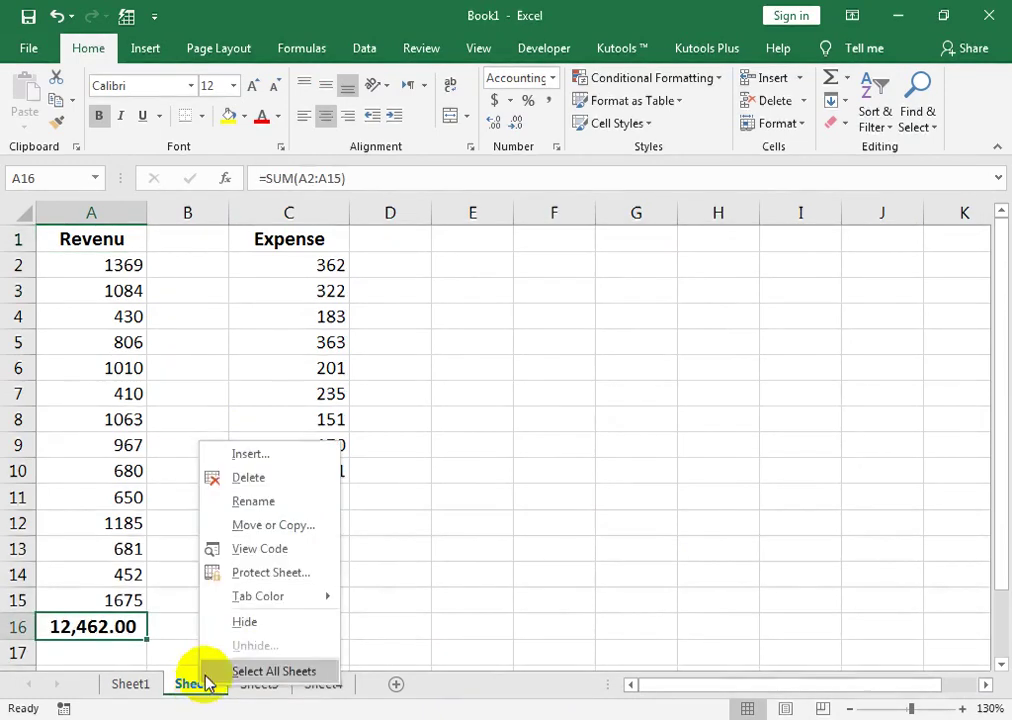
pyautogui.click(233, 499)
pyautogui.press('Return')
pyautogui.write('Jan')
pyautogui.press('Return')
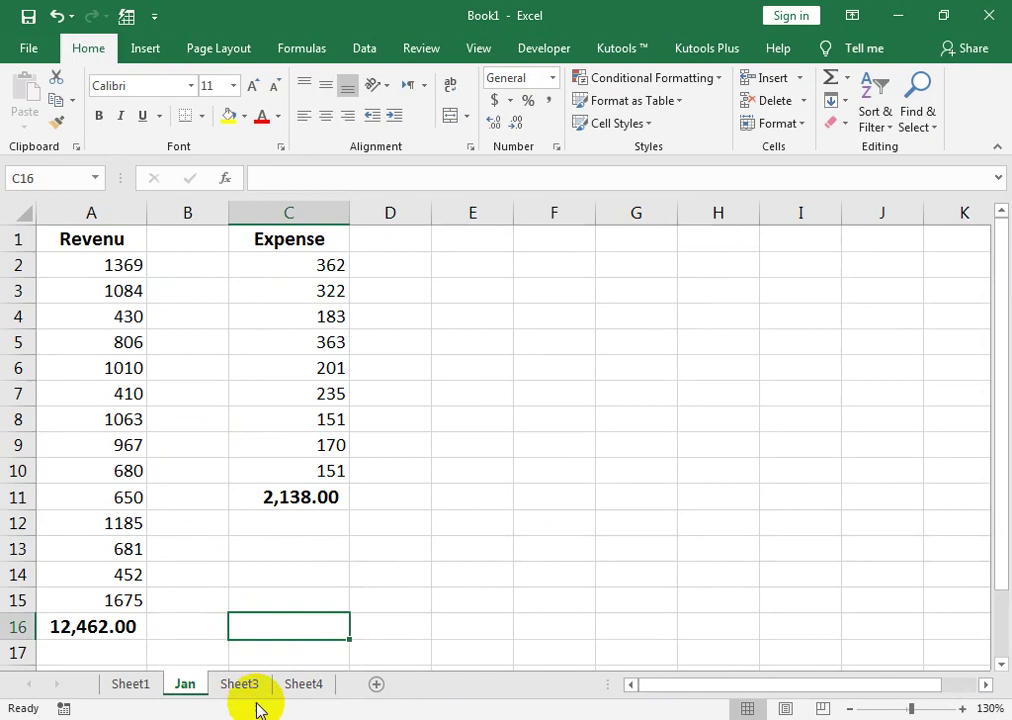
# Step: Rename Sheet3 to Feb
pyautogui.click(250, 688)
pyautogui.rightClick(250, 688)
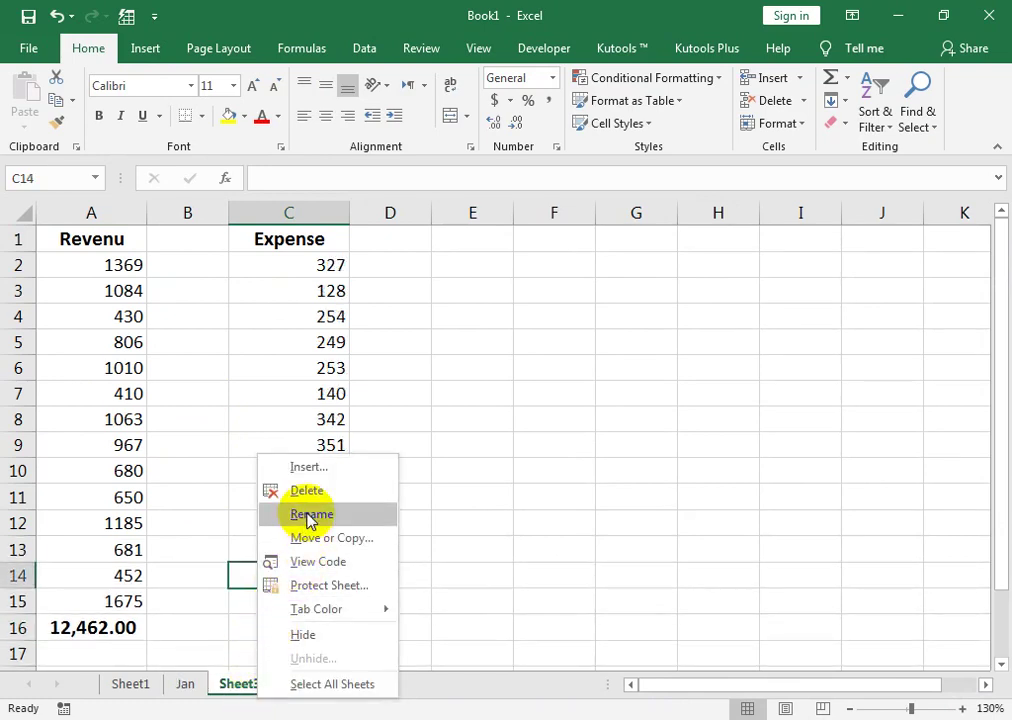
pyautogui.click(306, 516)
pyautogui.write('Feb')
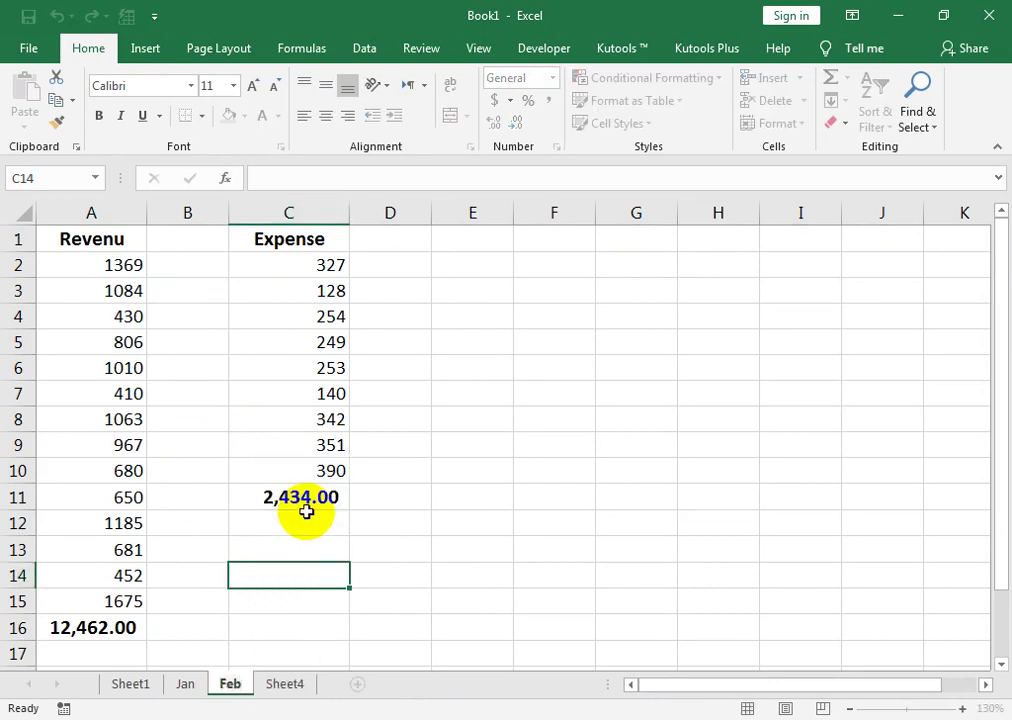
pyautogui.click(390, 549)
# Step: Rename Sheet4 to Mar, correcting a typo in the name
pyautogui.click(274, 683)
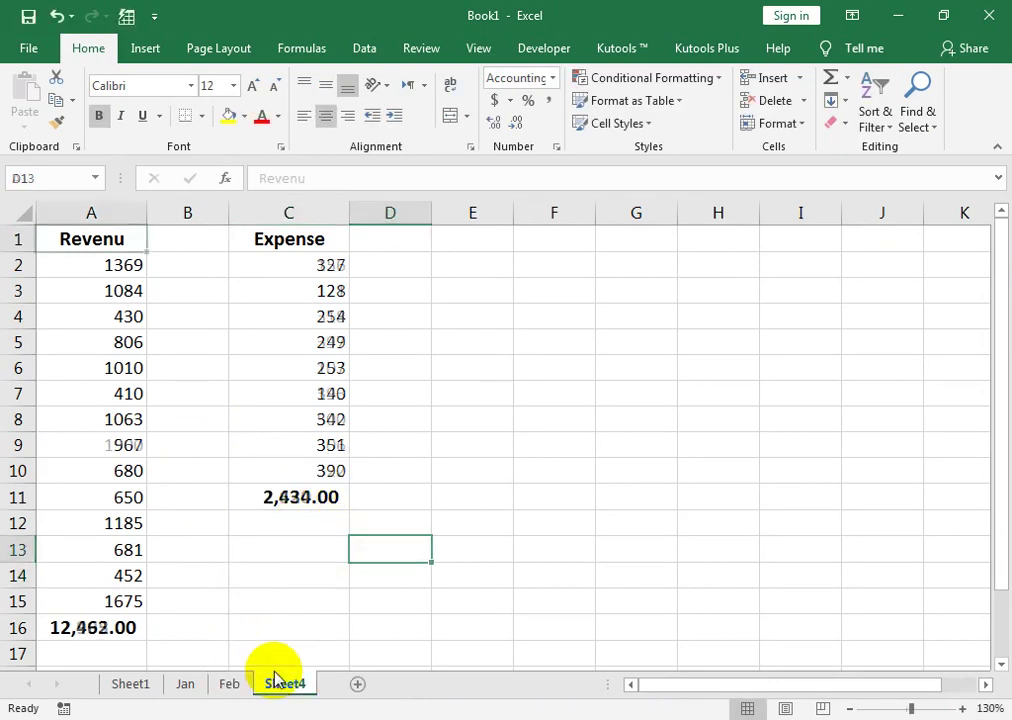
pyautogui.rightClick(276, 684)
pyautogui.click(342, 506)
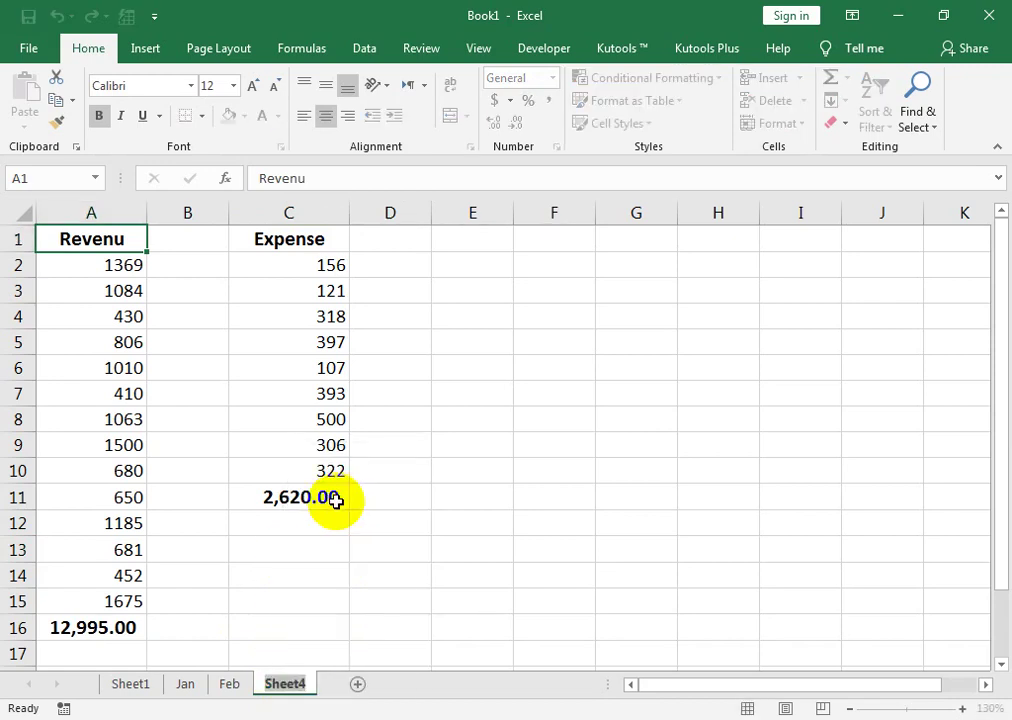
pyautogui.write('MA')
pyautogui.press('BackSpace')
pyautogui.press('BackSpace')
pyautogui.write('a')
pyautogui.click(368, 576)
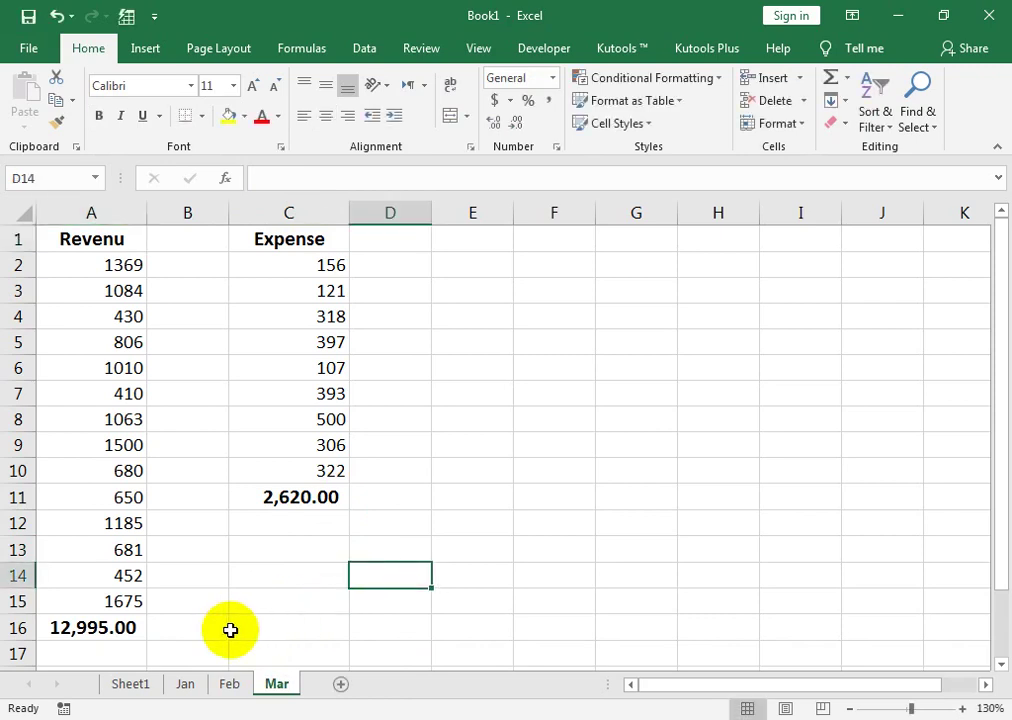
# Step: Rename Sheet1 to Report and return to its Month cell B1
pyautogui.click(185, 683)
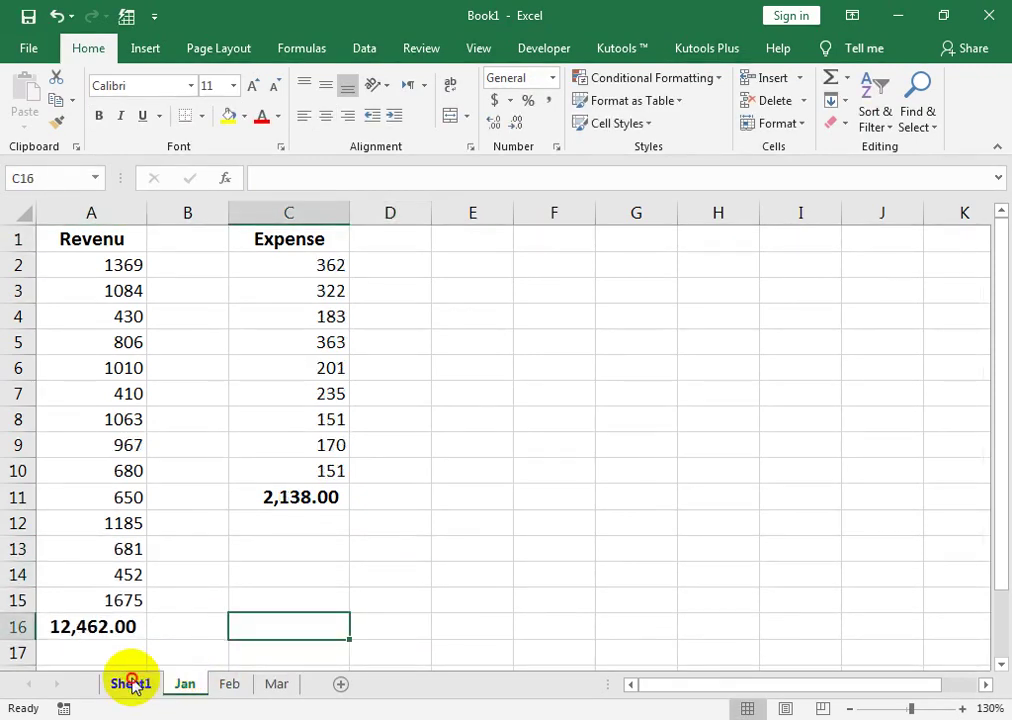
pyautogui.rightClick(130, 683)
pyautogui.click(193, 496)
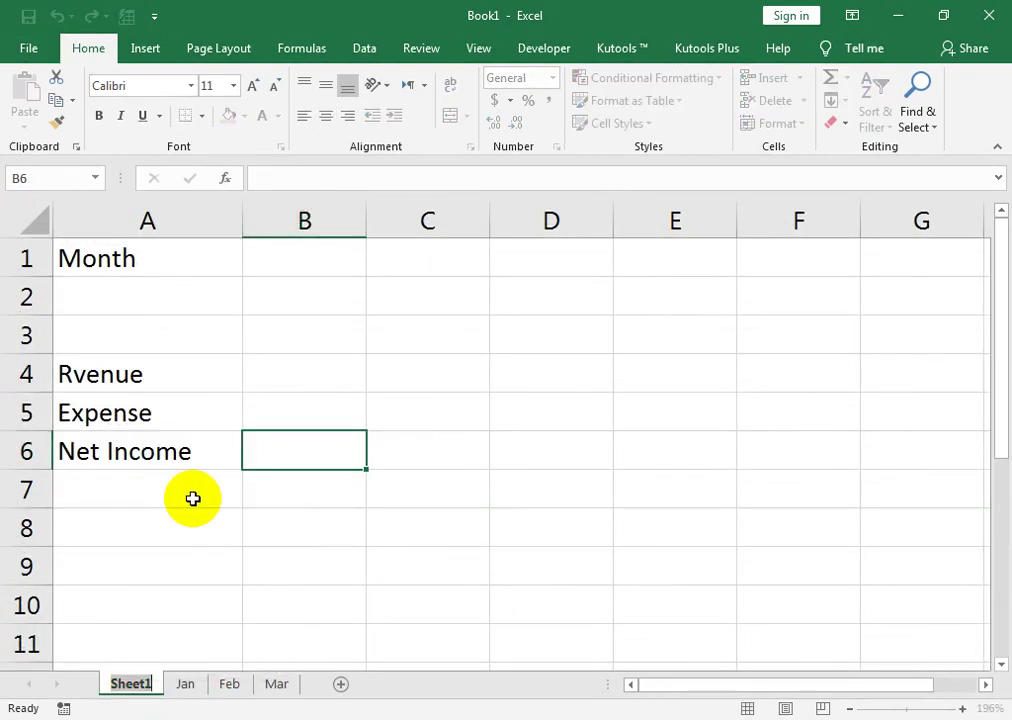
pyautogui.write('Report')
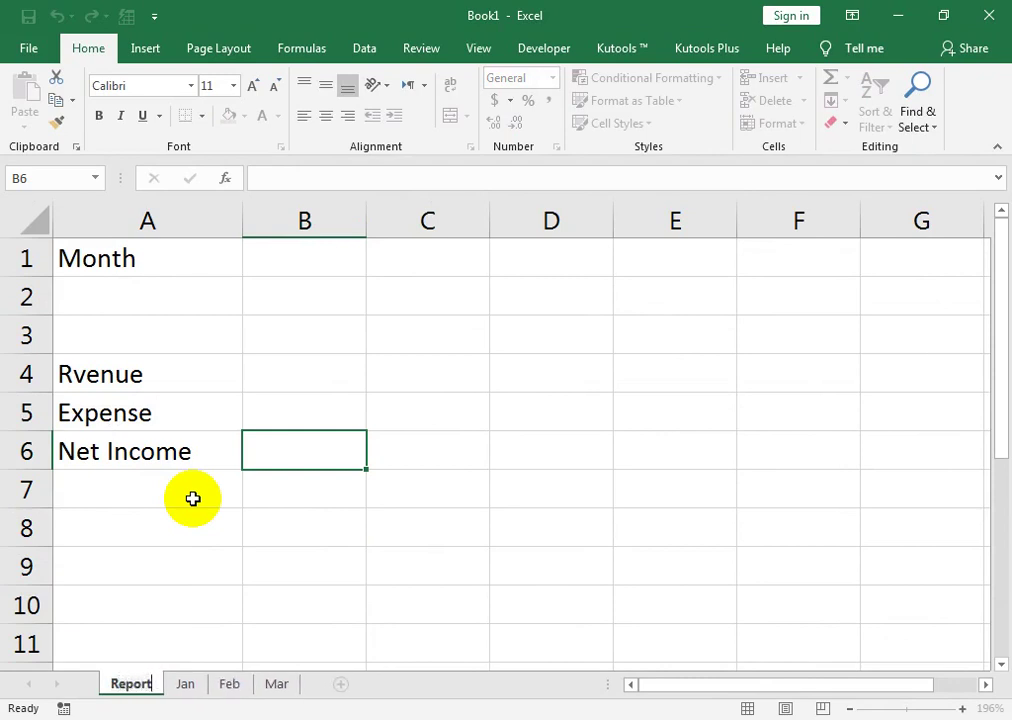
pyautogui.click(193, 498)
pyautogui.click(270, 267)
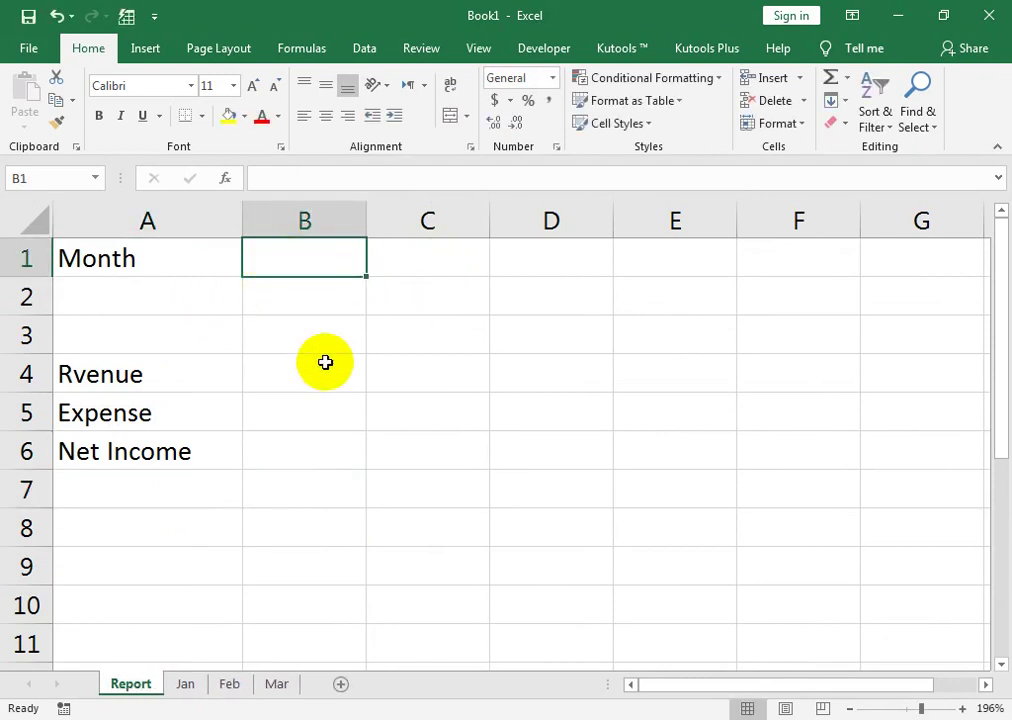
# Step: Review cells B4:B6, then enter jan in G1 and fill it down to G3 (feb, mar)
pyautogui.click(284, 362)
pyautogui.click(287, 408)
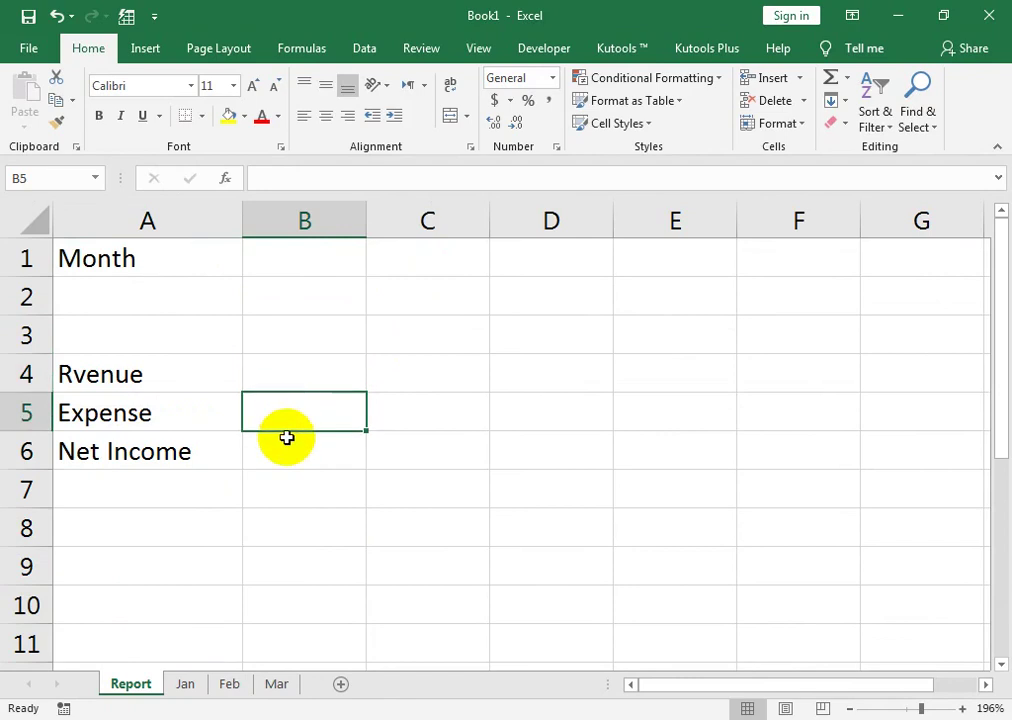
pyautogui.click(287, 444)
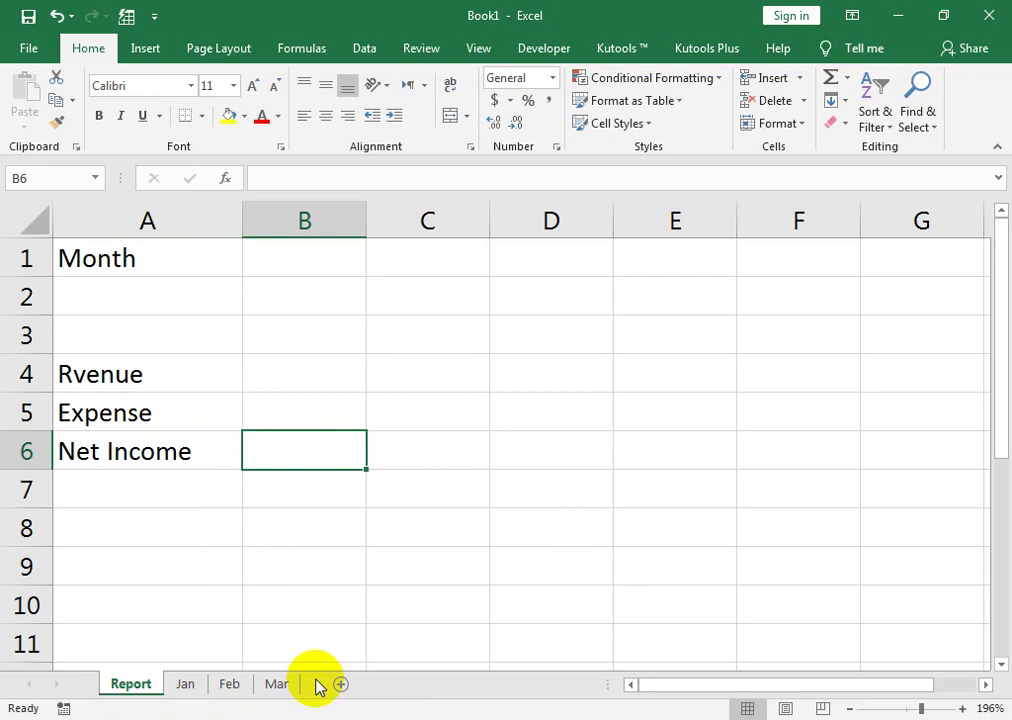
pyautogui.click(868, 261)
pyautogui.write('jan')
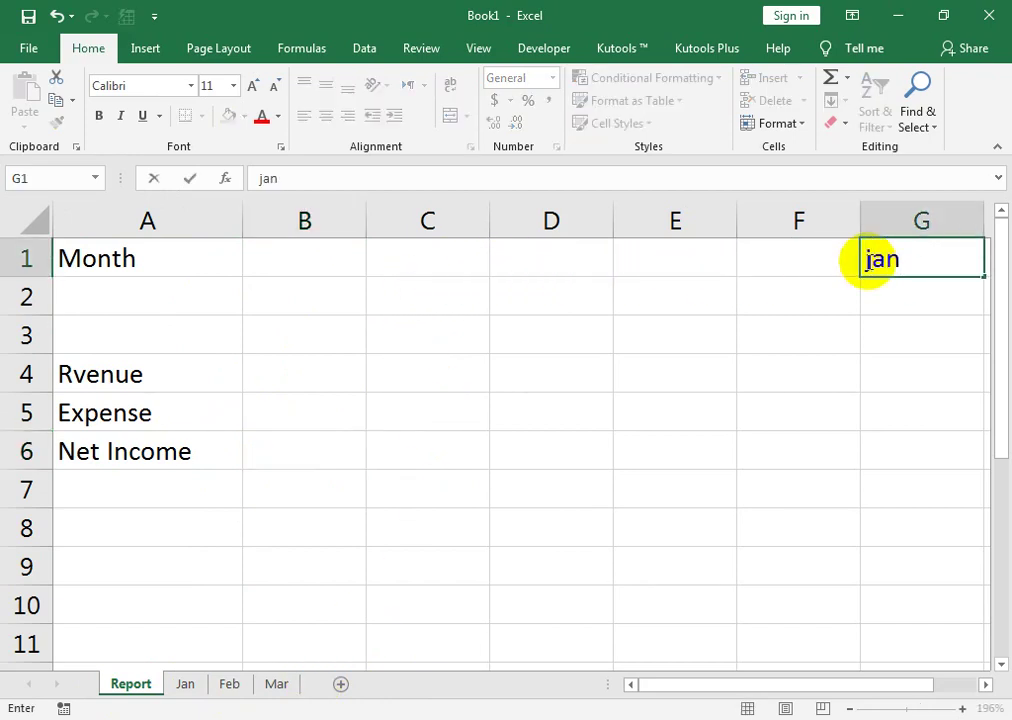
pyautogui.press('Return')
pyautogui.click(937, 268)
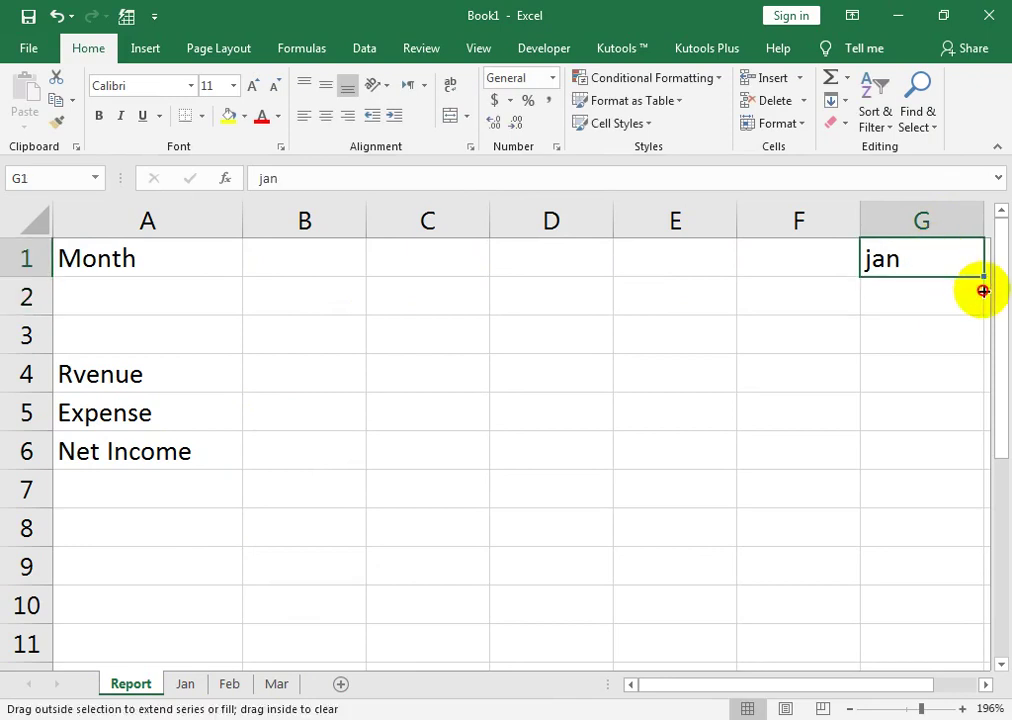
pyautogui.moveTo(983, 290); pyautogui.dragTo(965, 341)
pyautogui.click(287, 268)
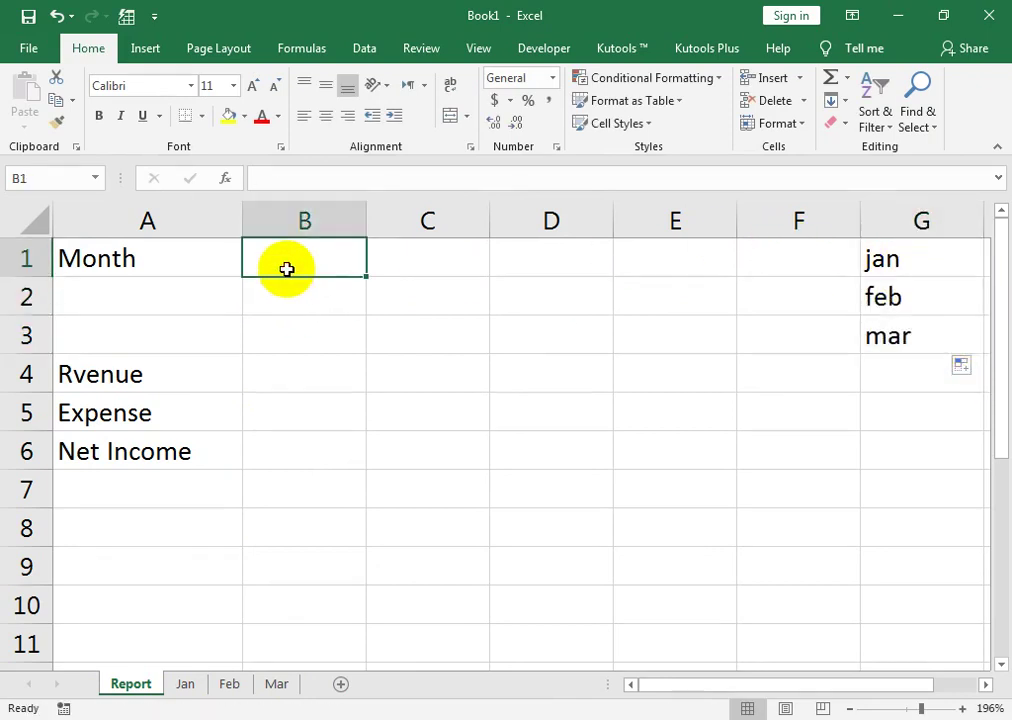
# Step: Add List data validation to B1 with source $G$1:$G$3, then select feb
pyautogui.click(361, 50)
pyautogui.click(604, 125)
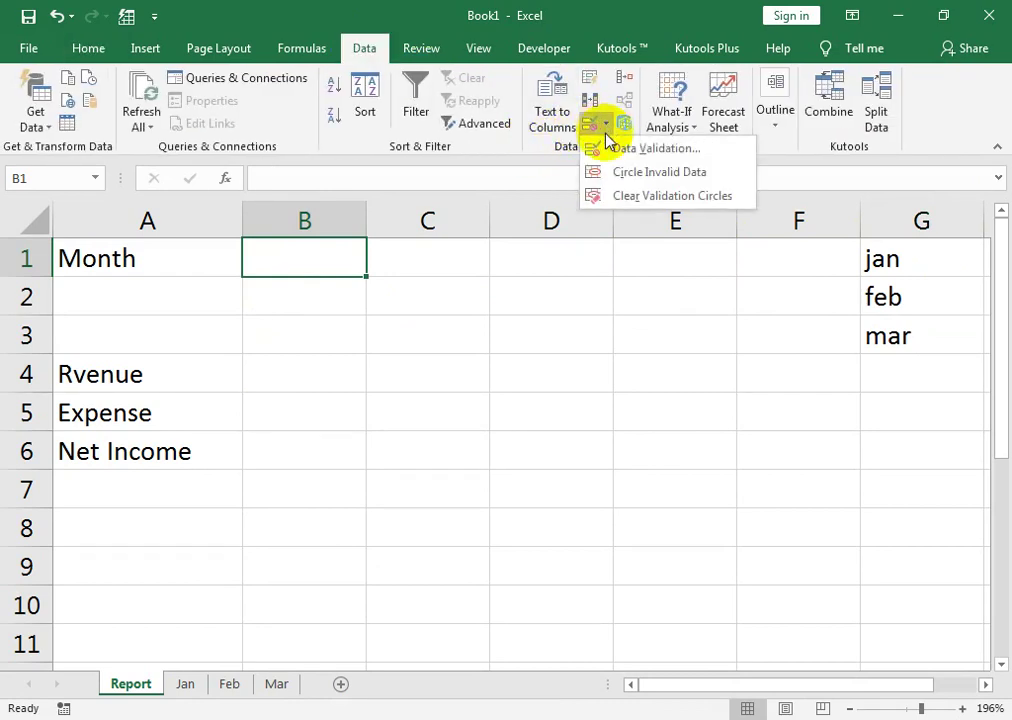
pyautogui.click(612, 149)
pyautogui.click(618, 381)
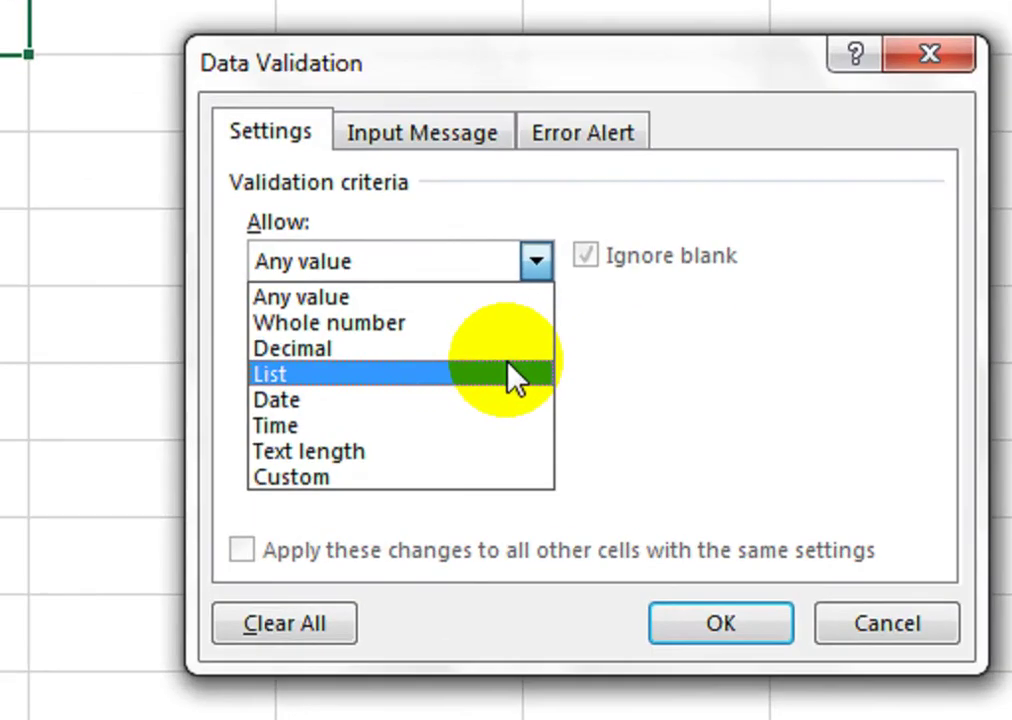
pyautogui.click(515, 378)
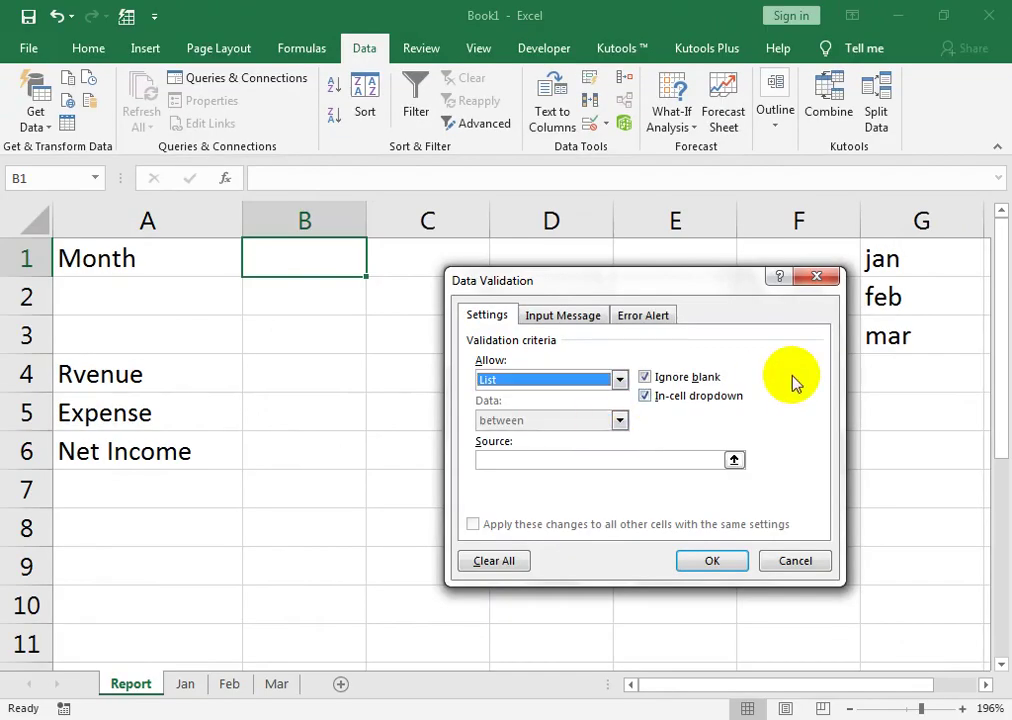
pyautogui.click(558, 460)
pyautogui.moveTo(897, 260); pyautogui.dragTo(913, 330)
pyautogui.click(693, 564)
pyautogui.click(374, 268)
pyautogui.click(332, 316)
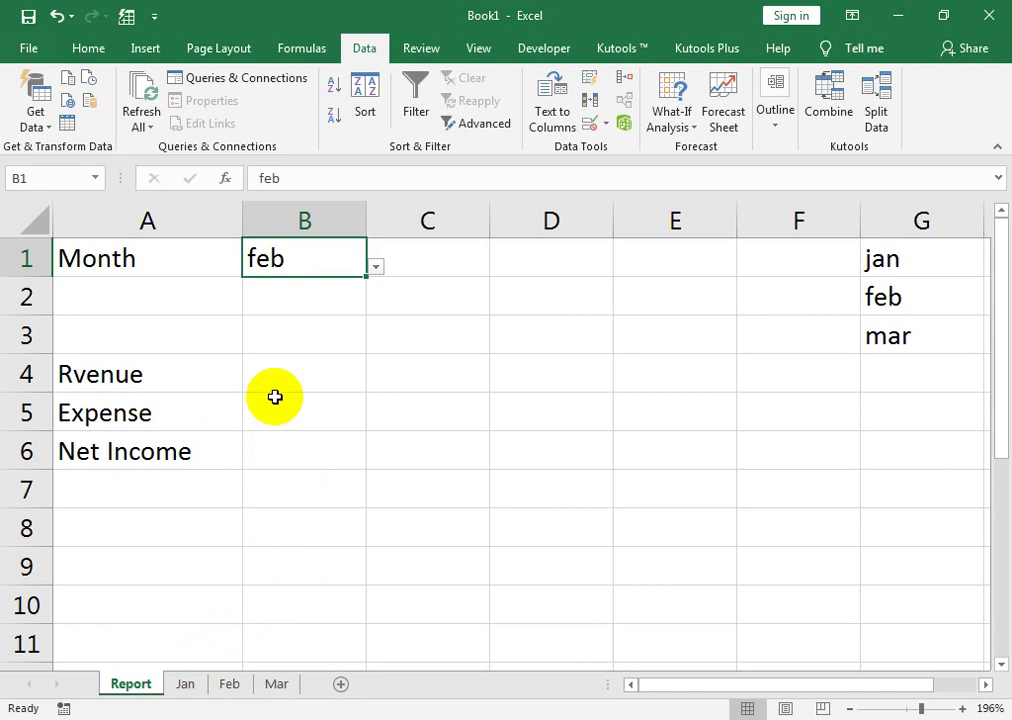
# Step: Enter =Jan!A16 in Report cell B4 to pull Jan's revenue total
pyautogui.click(292, 372)
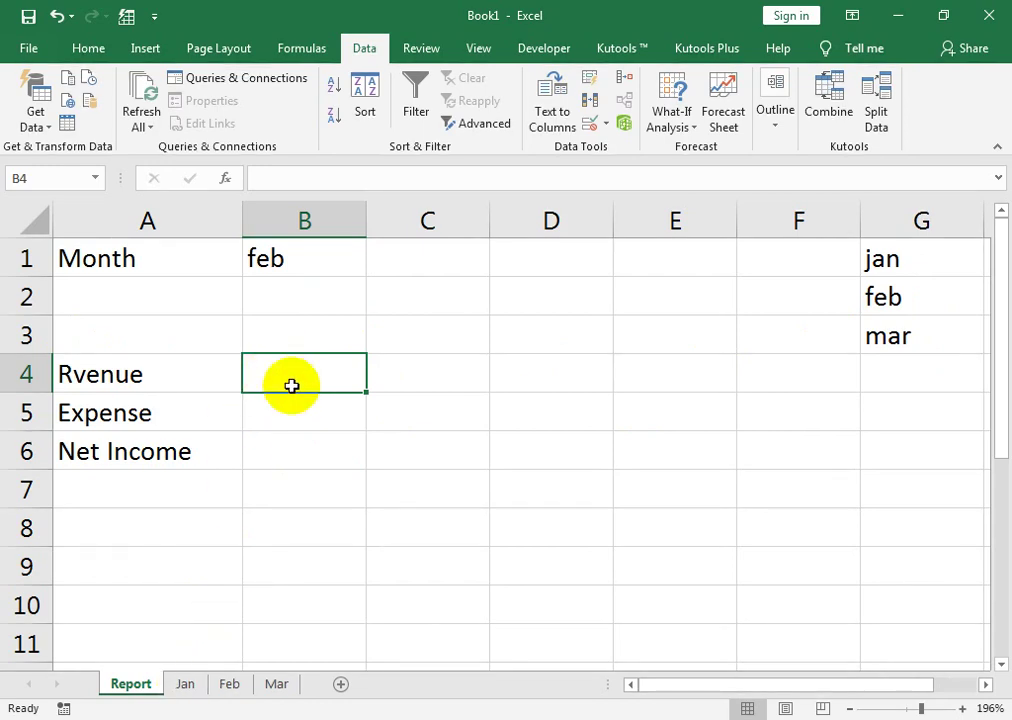
pyautogui.write('=')
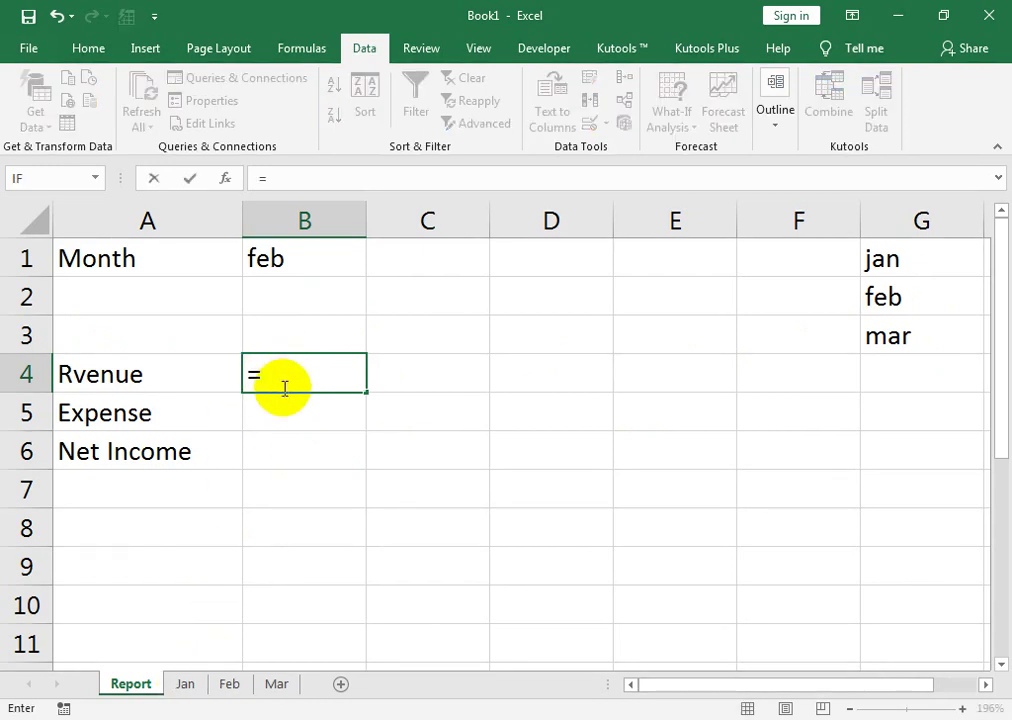
pyautogui.click(186, 692)
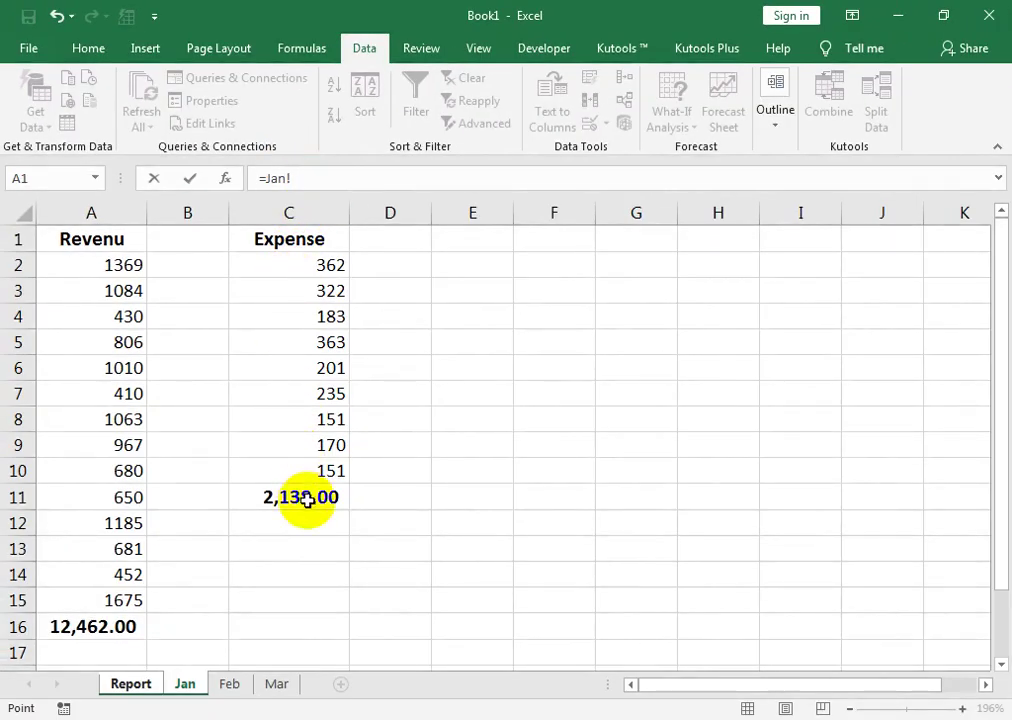
pyautogui.click(108, 626)
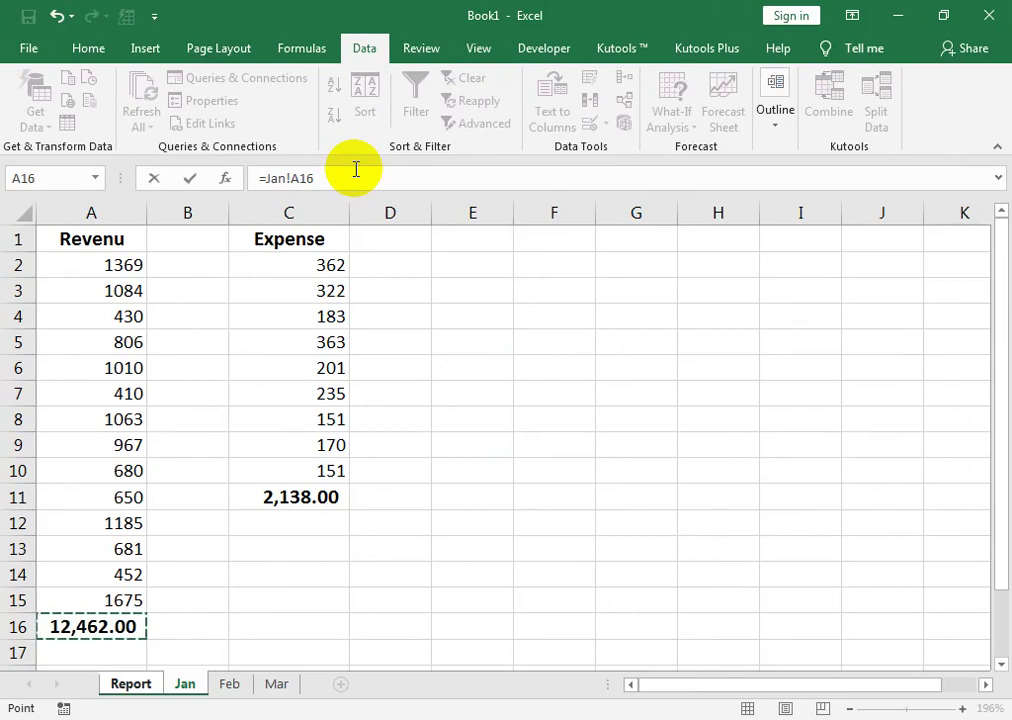
pyautogui.press('Return')
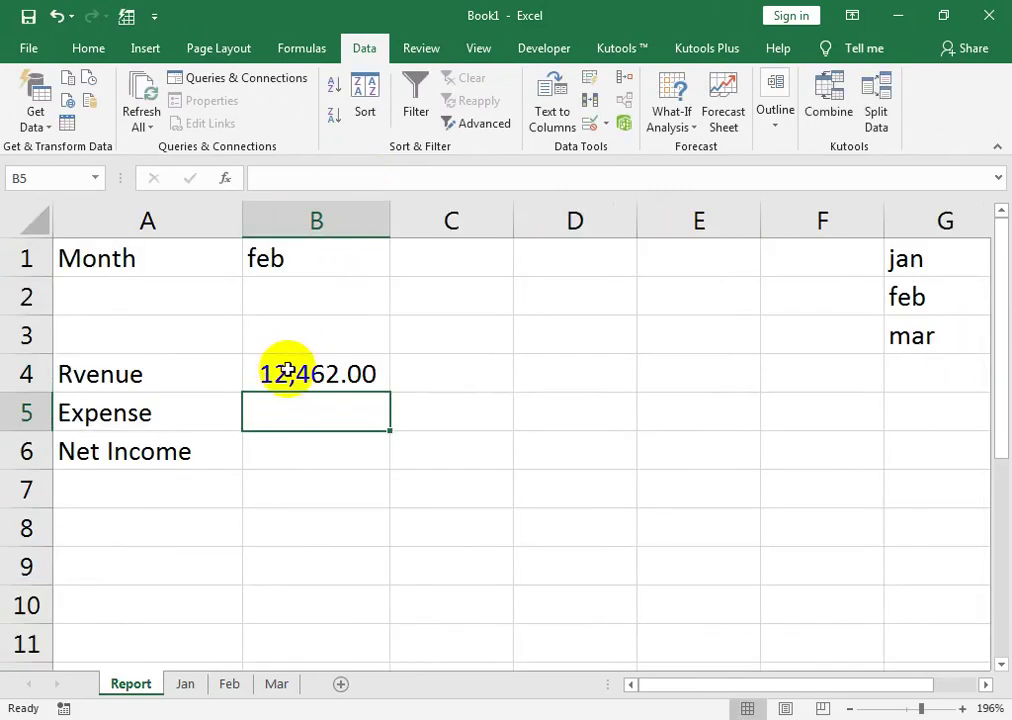
# Step: Check the Jan A16 revenue total and keep feb selected in B1
pyautogui.click(286, 384)
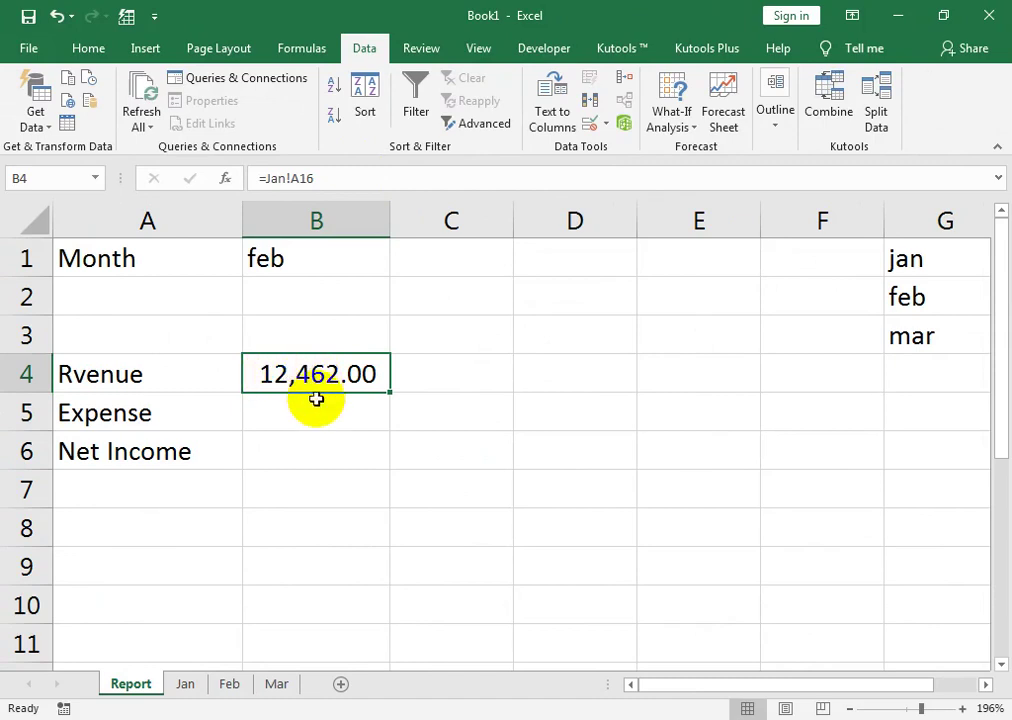
pyautogui.click(172, 683)
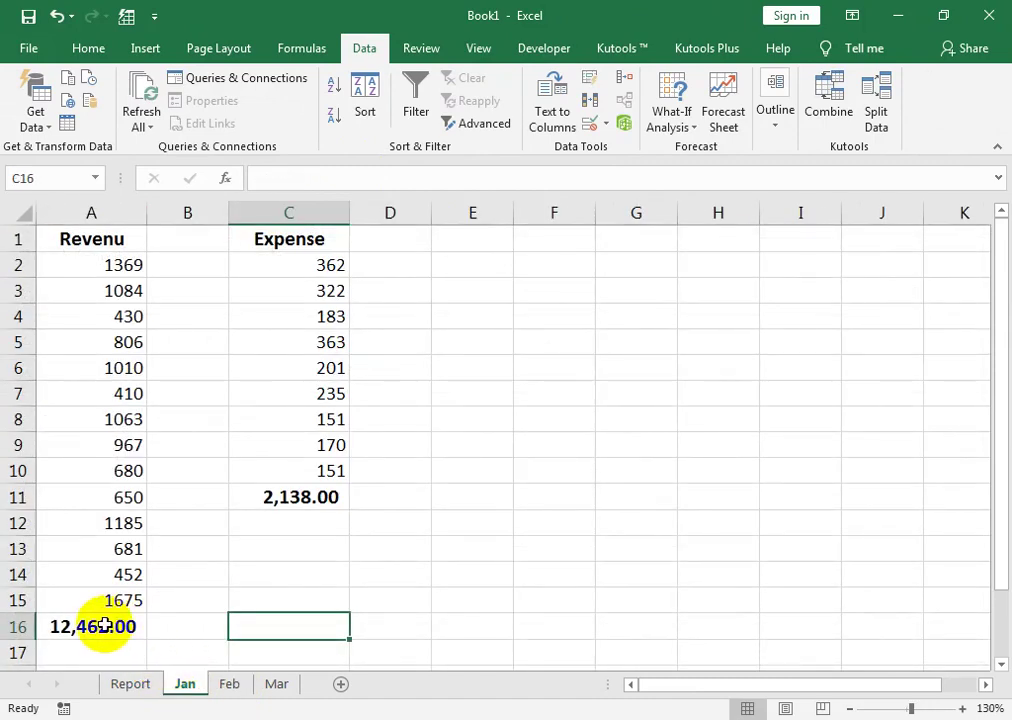
pyautogui.click(104, 624)
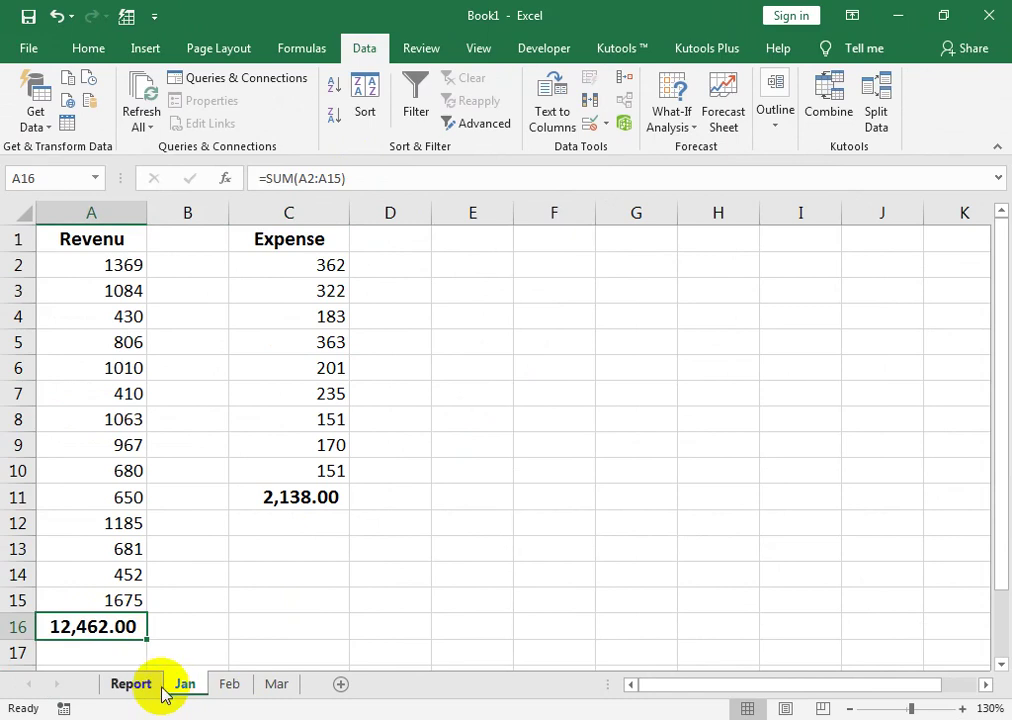
pyautogui.click(156, 688)
pyautogui.click(316, 222)
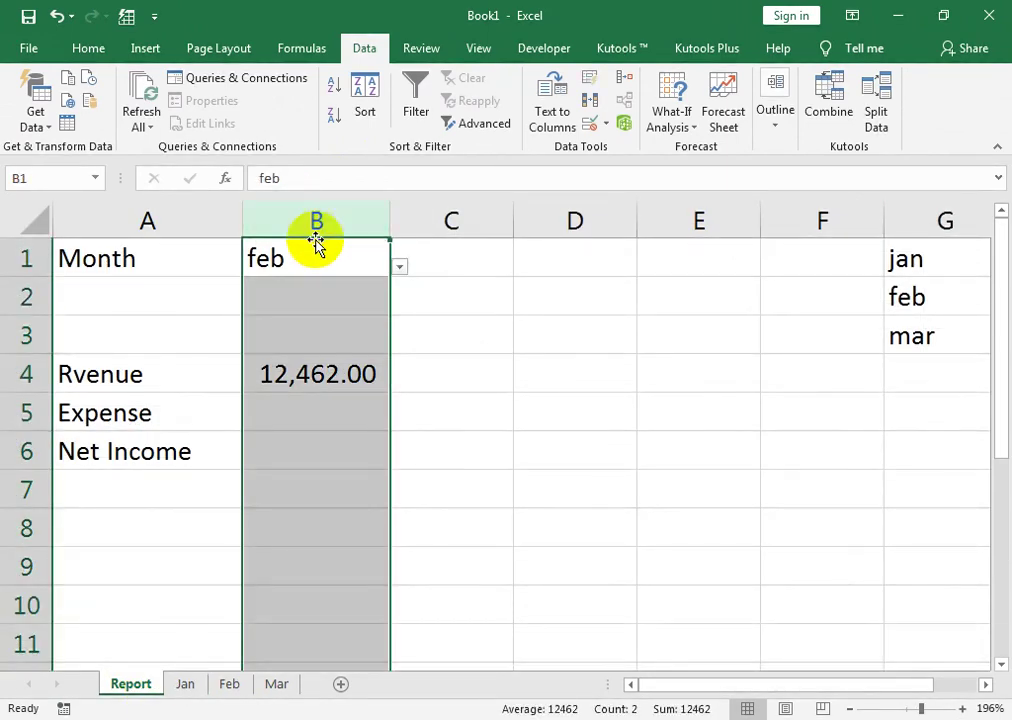
pyautogui.click(397, 266)
pyautogui.click(334, 330)
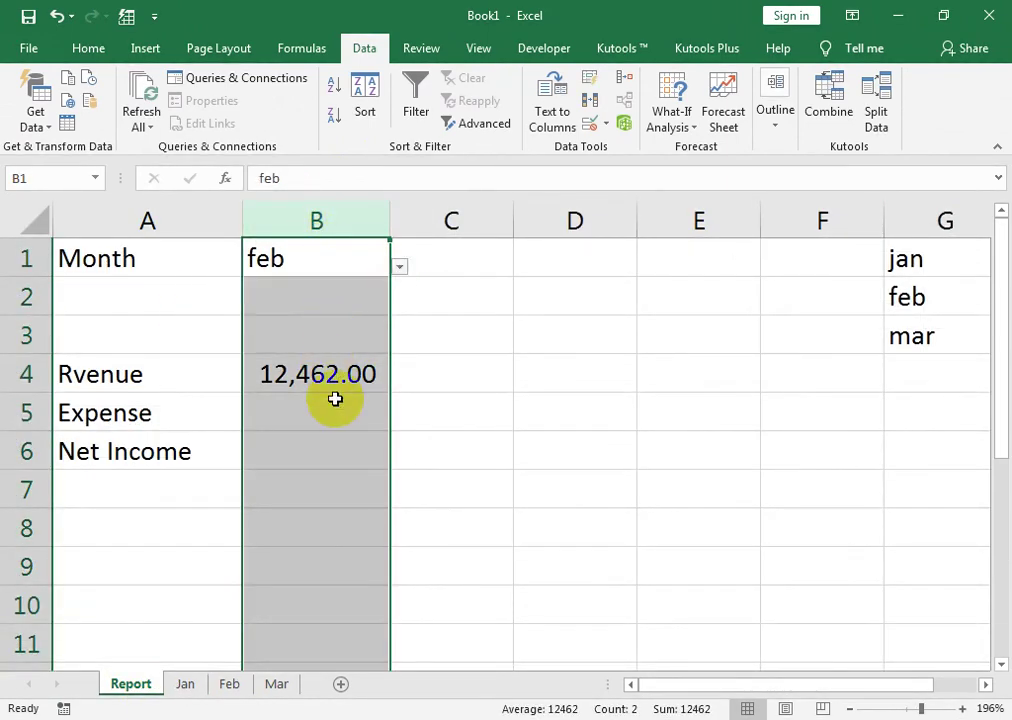
pyautogui.click(333, 376)
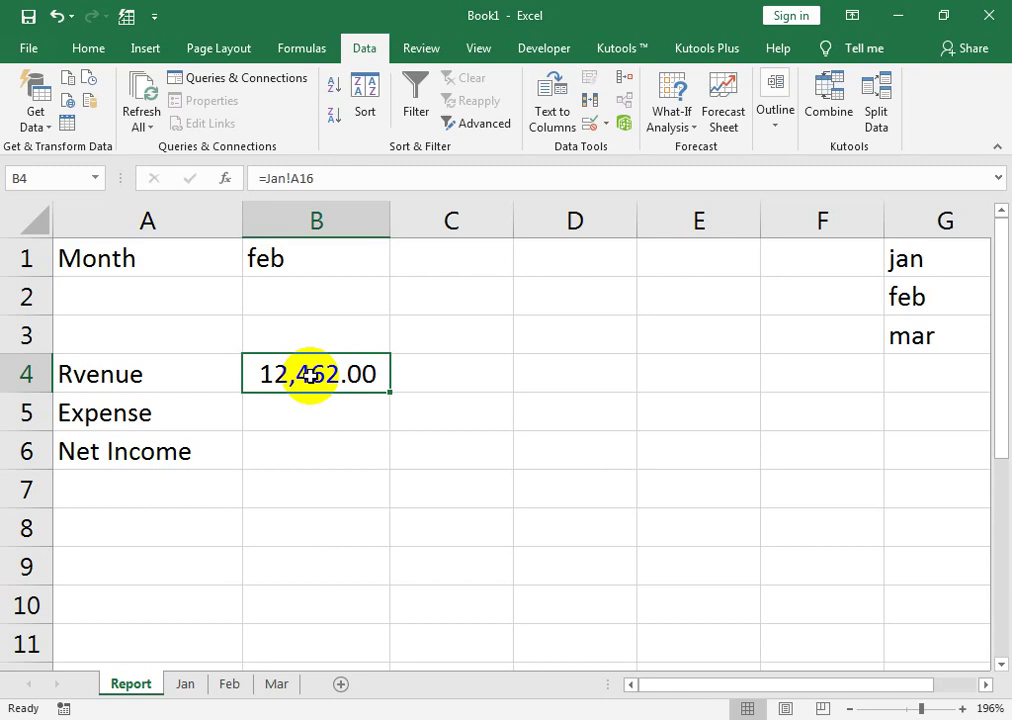
# Step: Rewrite B4 as an INDIRECT formula joining B1 with '!A16', showing 12,462.00
pyautogui.doubleClick(310, 375)
pyautogui.click(262, 374)
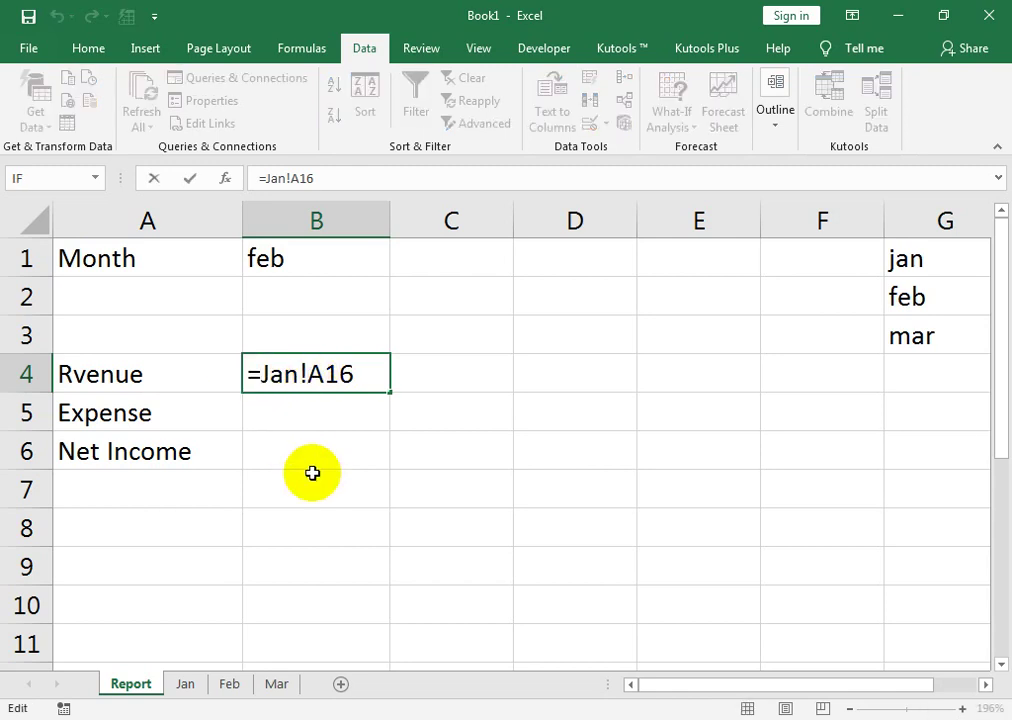
pyautogui.write('in')
pyautogui.press('Down')
pyautogui.press('Tab')
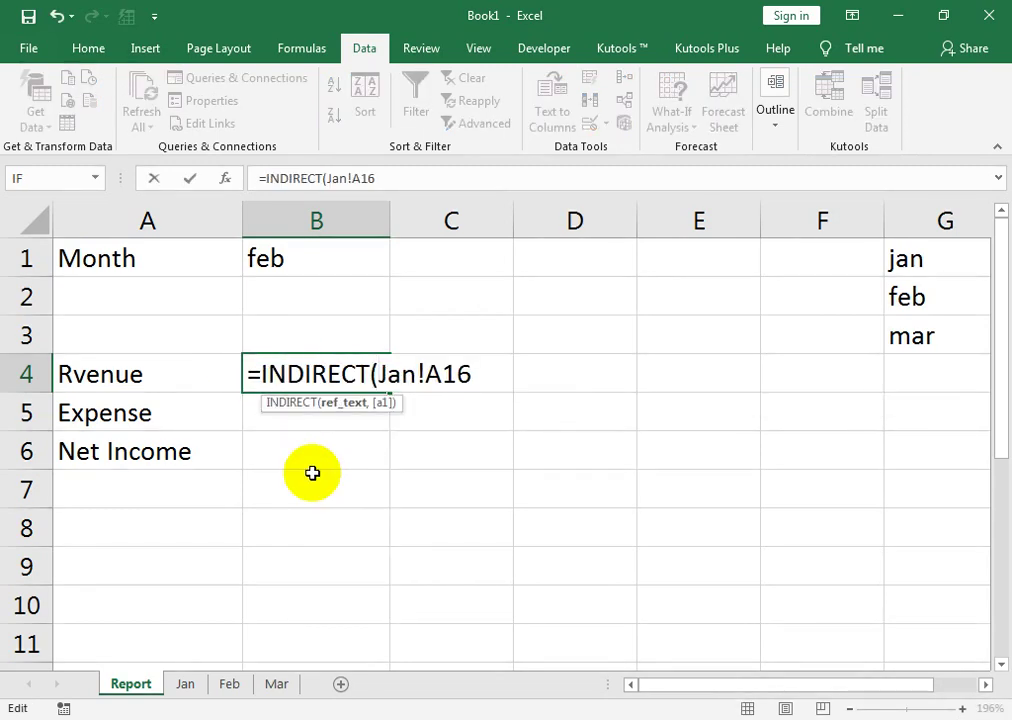
pyautogui.write('"')
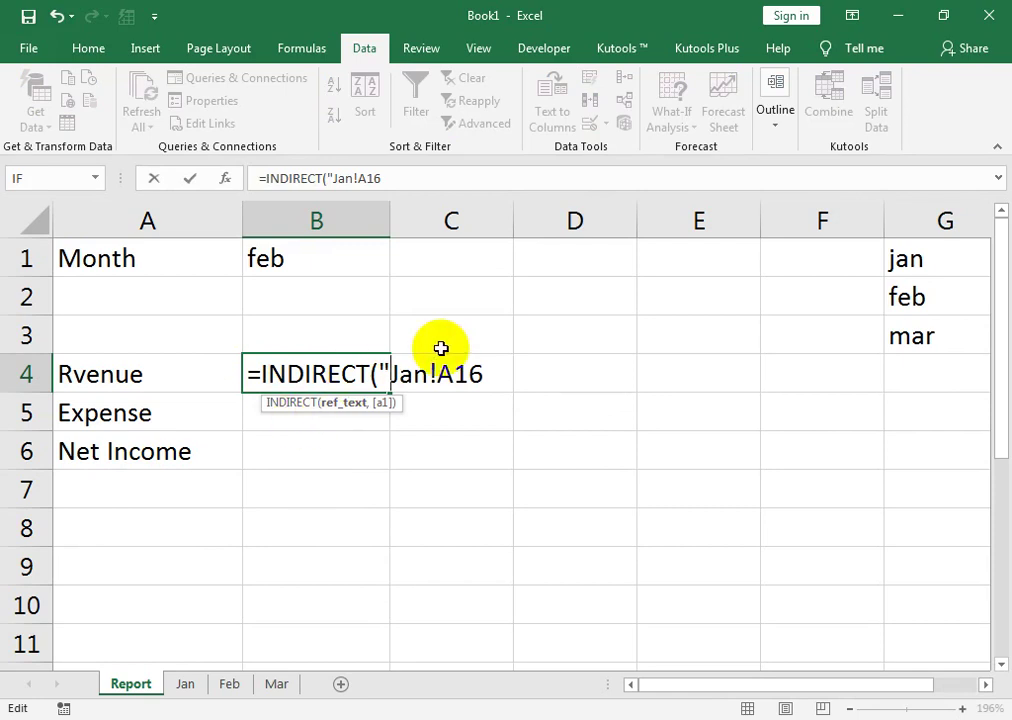
pyautogui.click(495, 373)
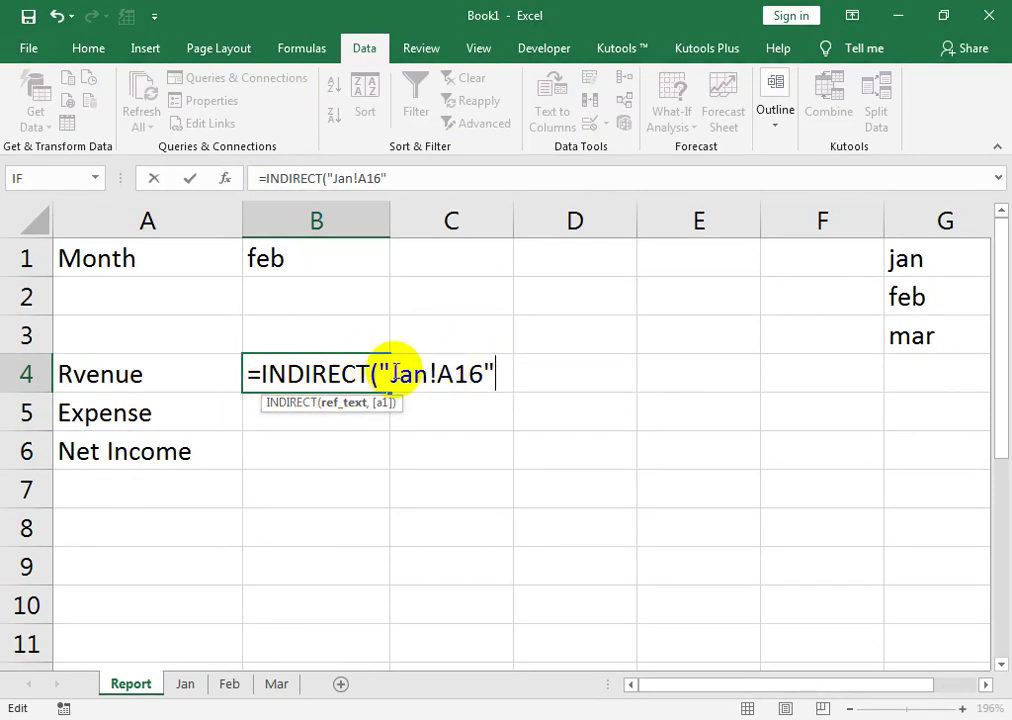
pyautogui.moveTo(392, 373); pyautogui.dragTo(428, 373)
pyautogui.write('"')
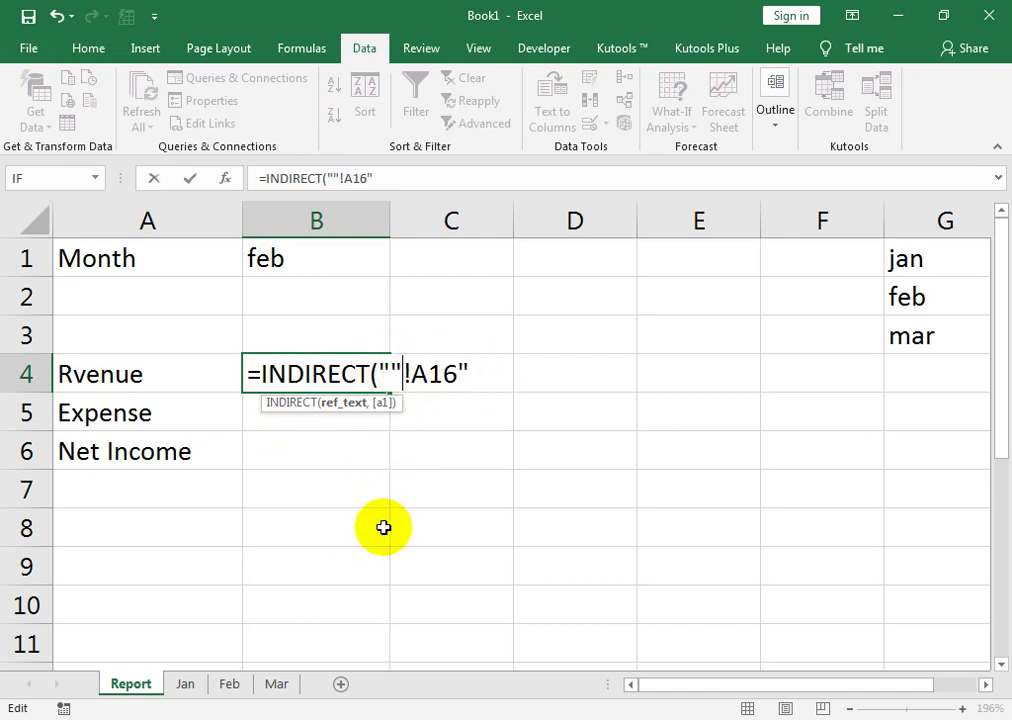
pyautogui.write('"')
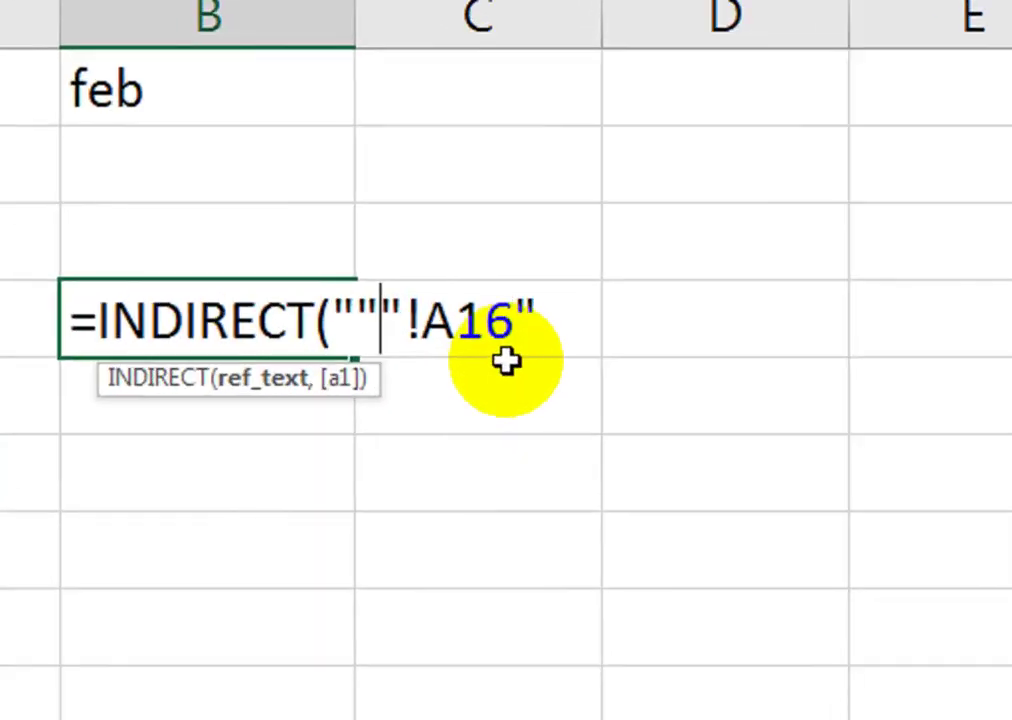
pyautogui.write('&')
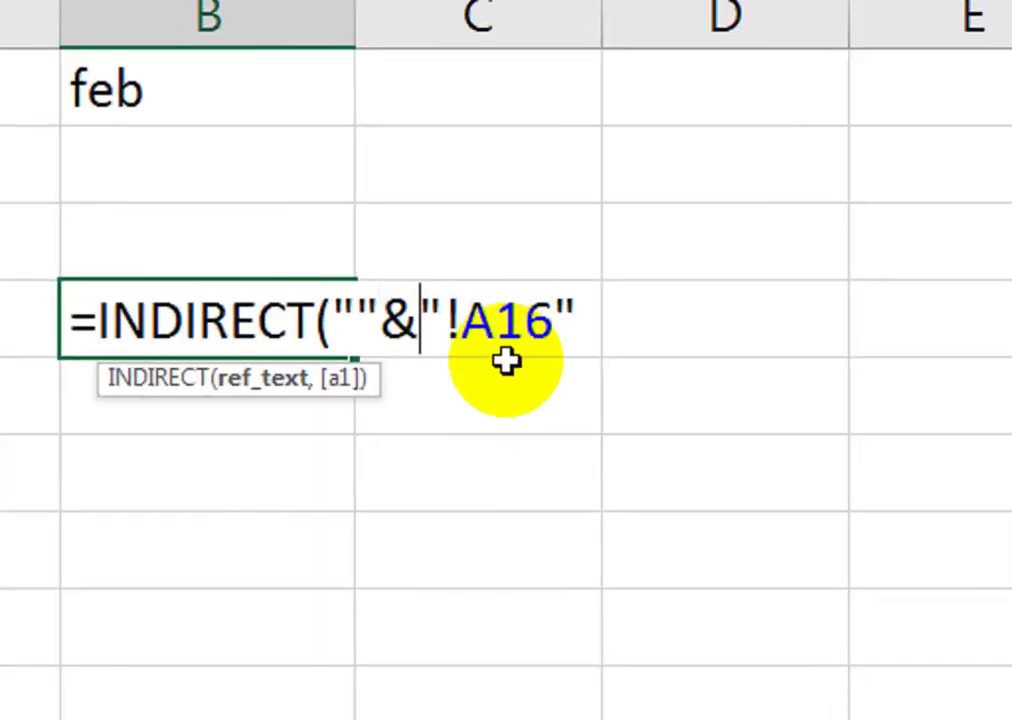
pyautogui.write('&')
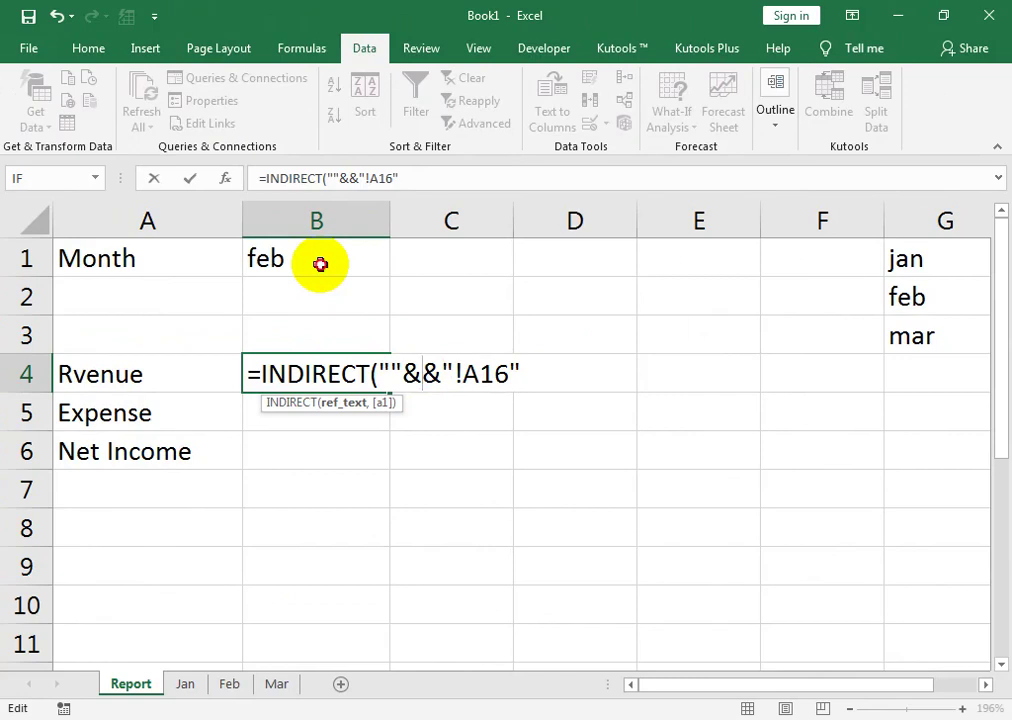
pyautogui.click(323, 264)
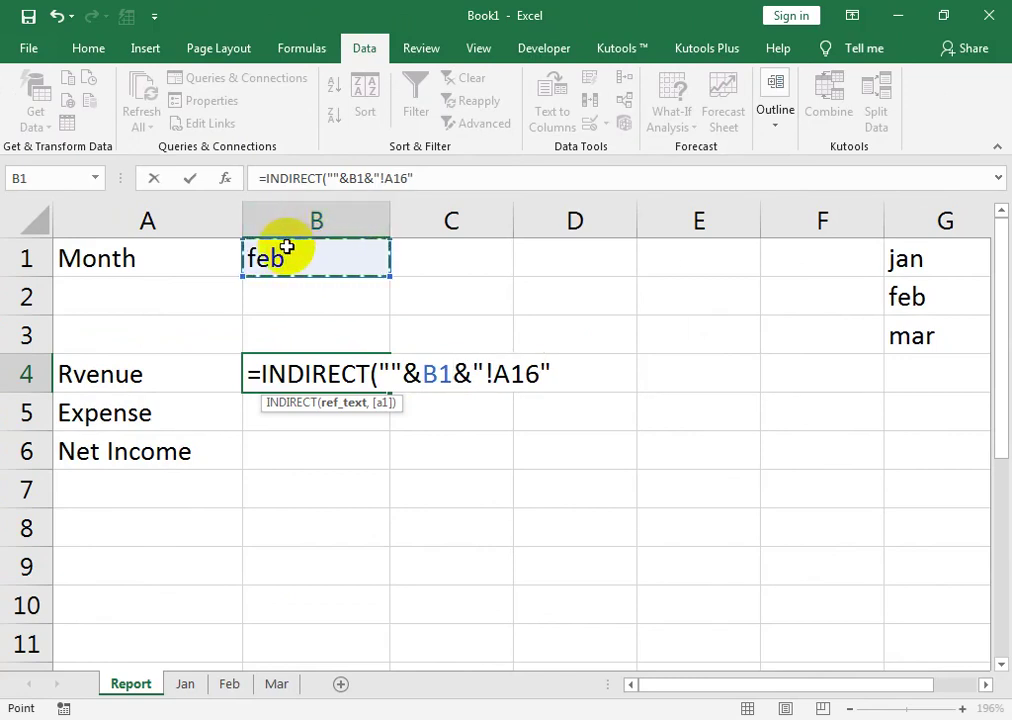
pyautogui.press('Return')
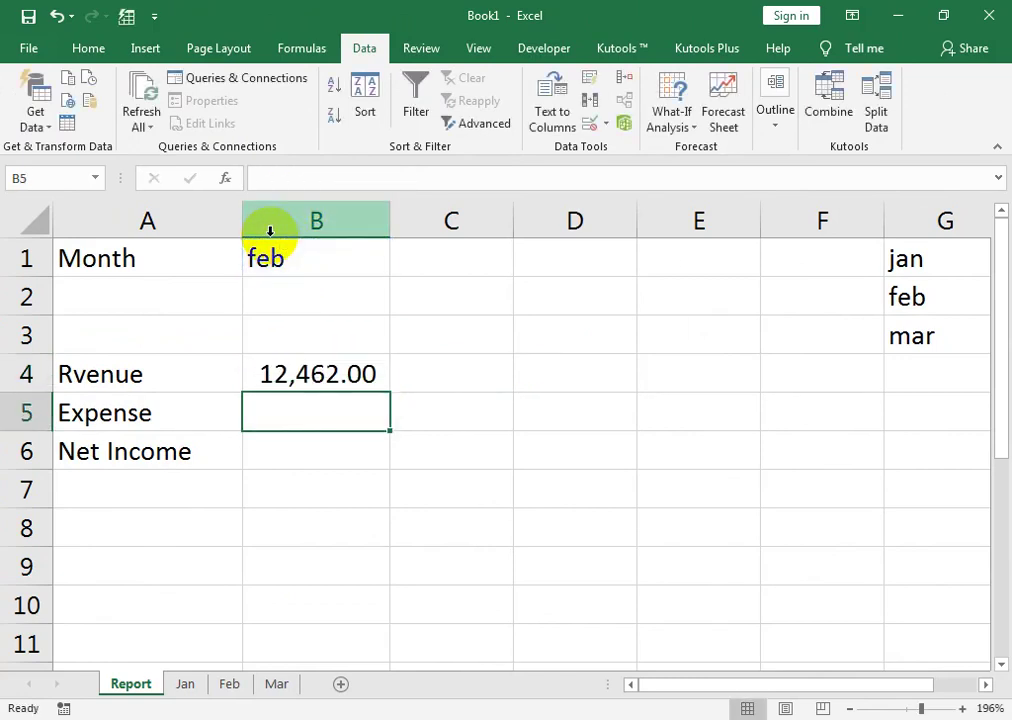
# Step: Switch B1 to jan, then mar, and confirm Revenue 12,995.00 against Mar!A16
pyautogui.click(306, 385)
pyautogui.click(354, 252)
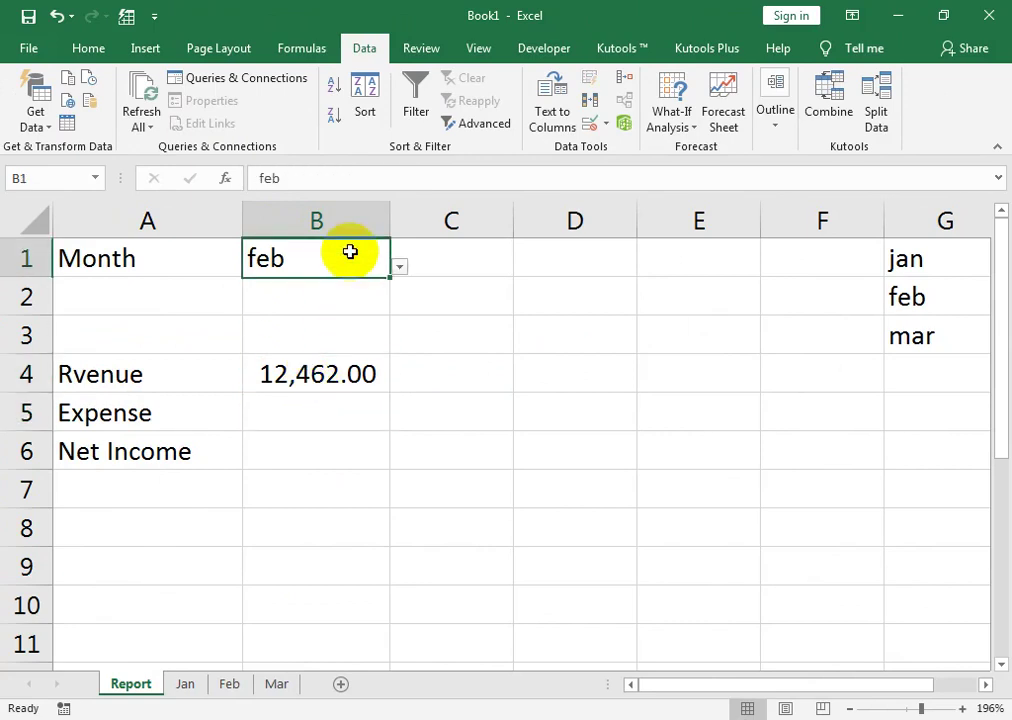
pyautogui.click(399, 266)
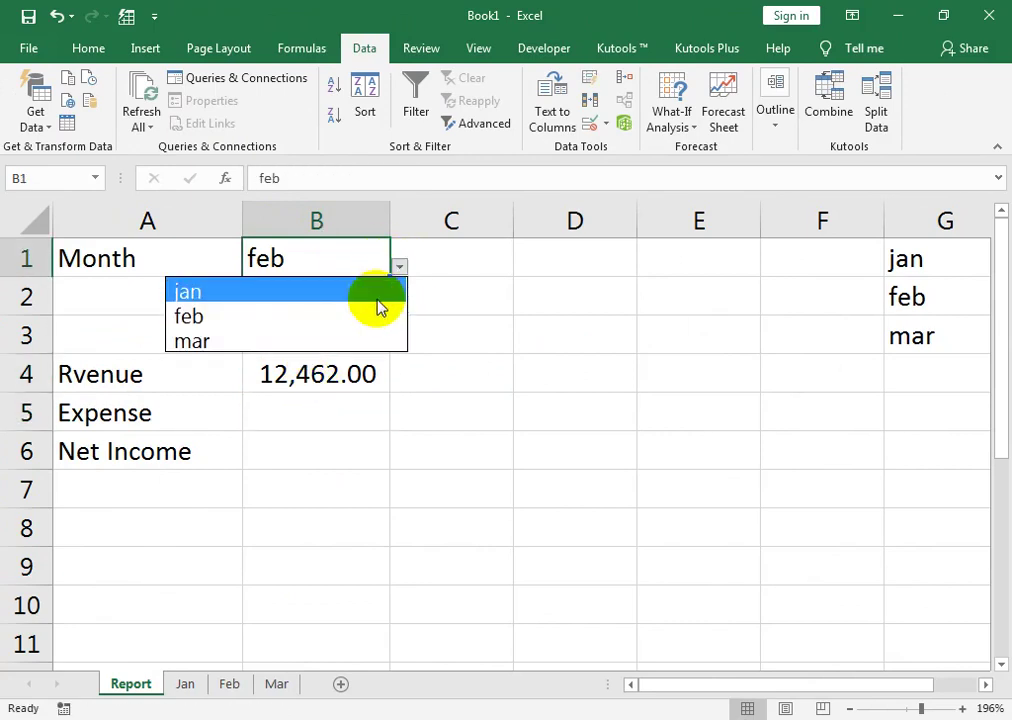
pyautogui.click(375, 294)
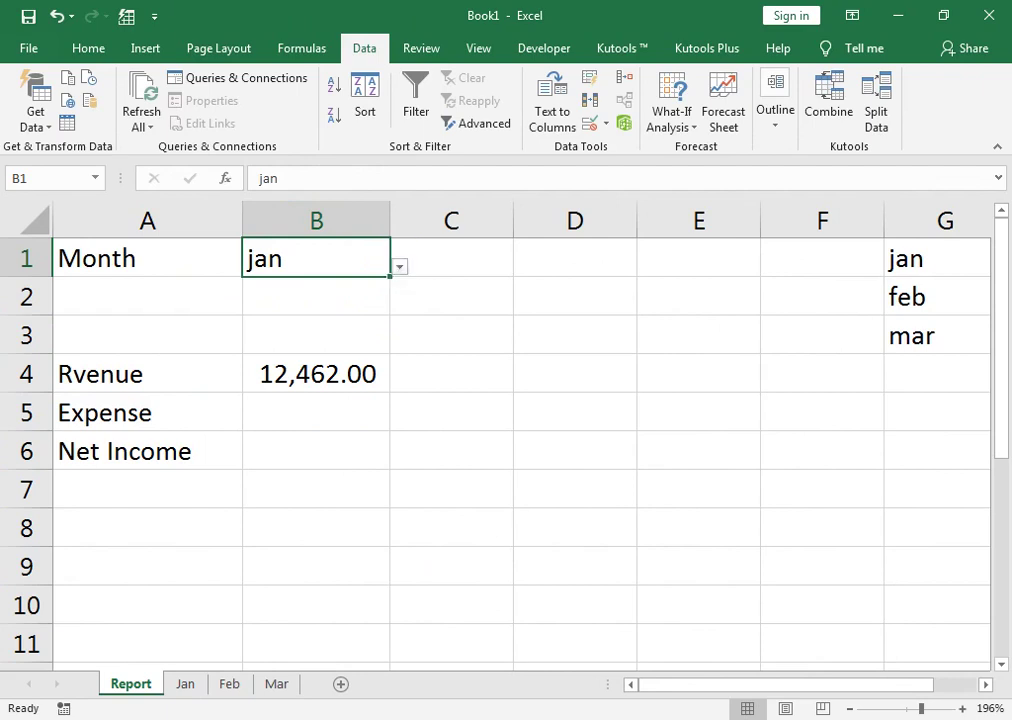
pyautogui.click(400, 268)
pyautogui.press('Escape')
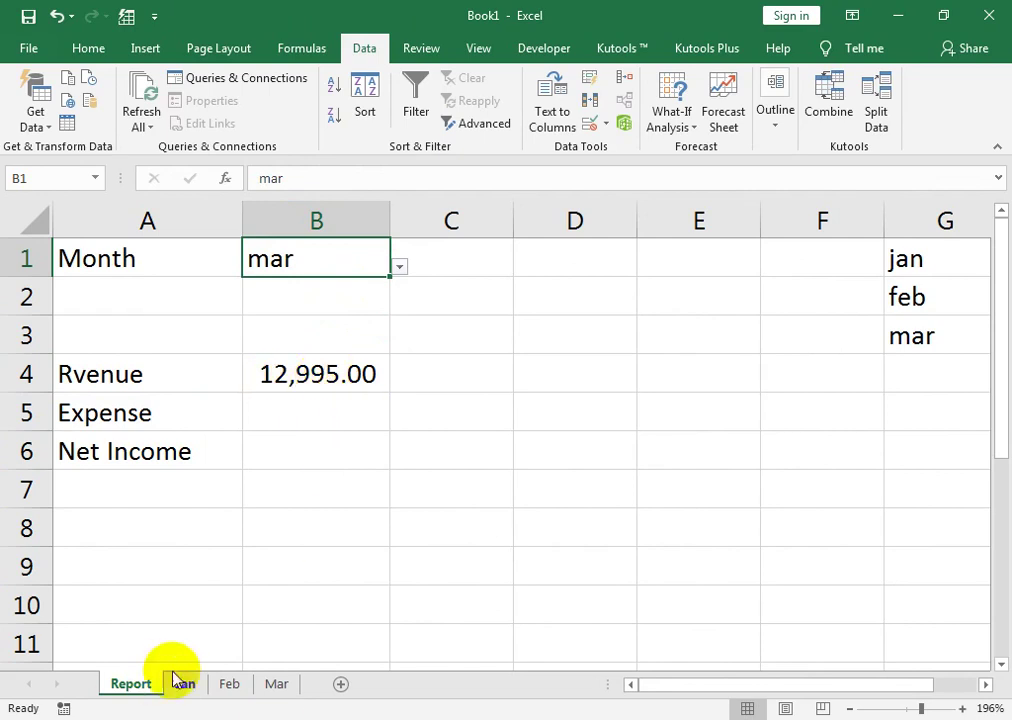
pyautogui.click(274, 686)
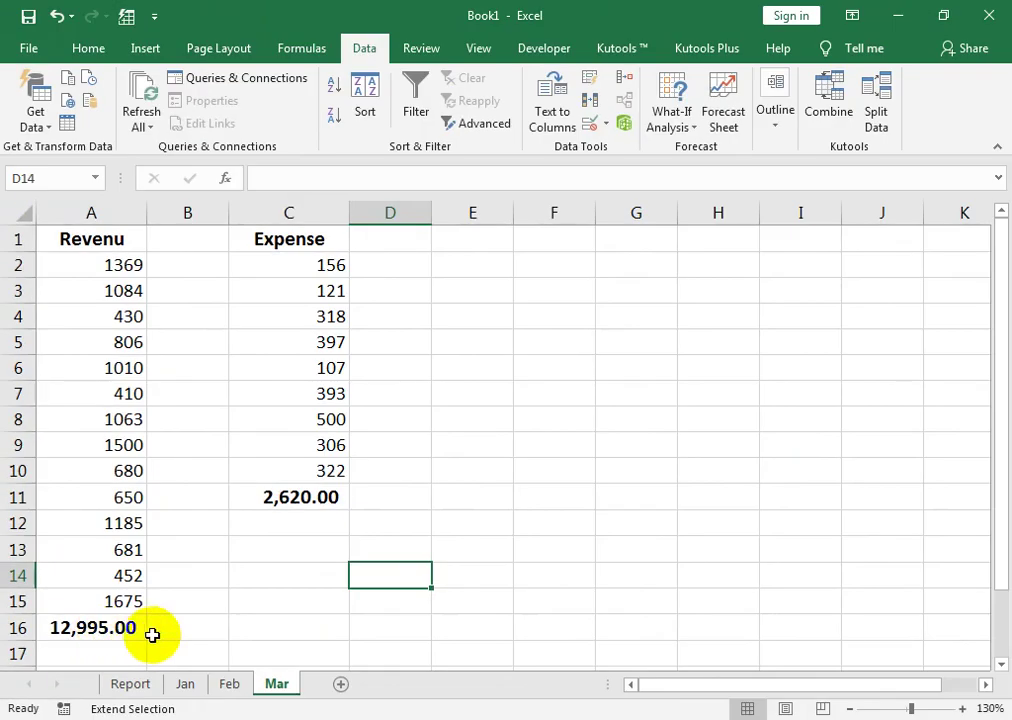
pyautogui.click(150, 685)
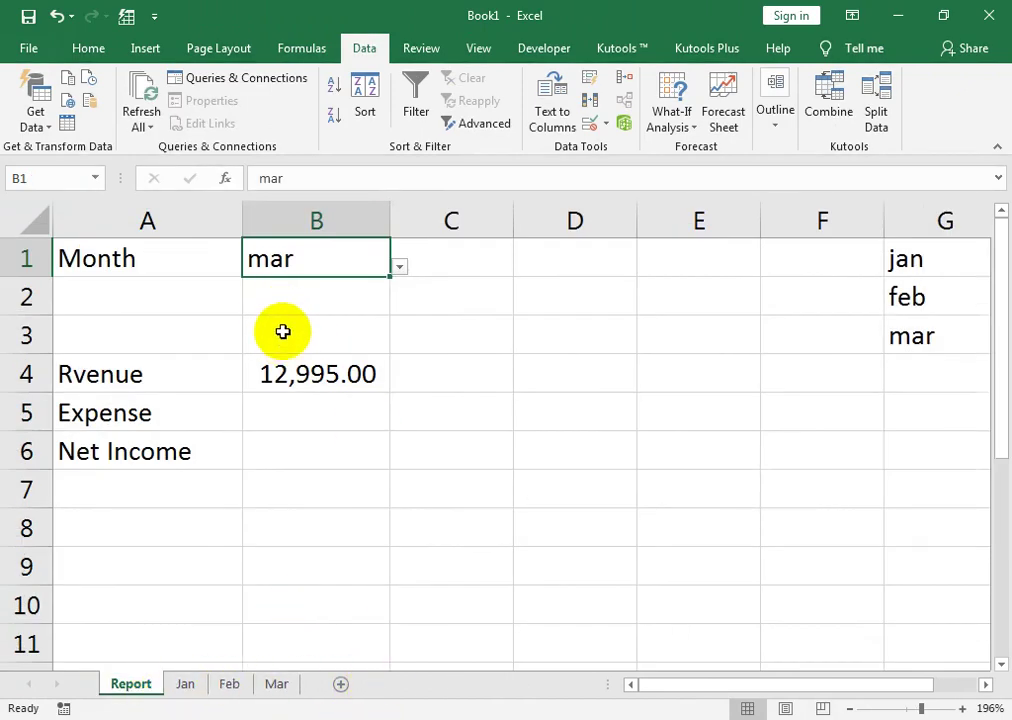
# Step: Finish B4's INDIRECT formula and link B5 to Jan!C11, showing 2,138.00
pyautogui.doubleClick(276, 373)
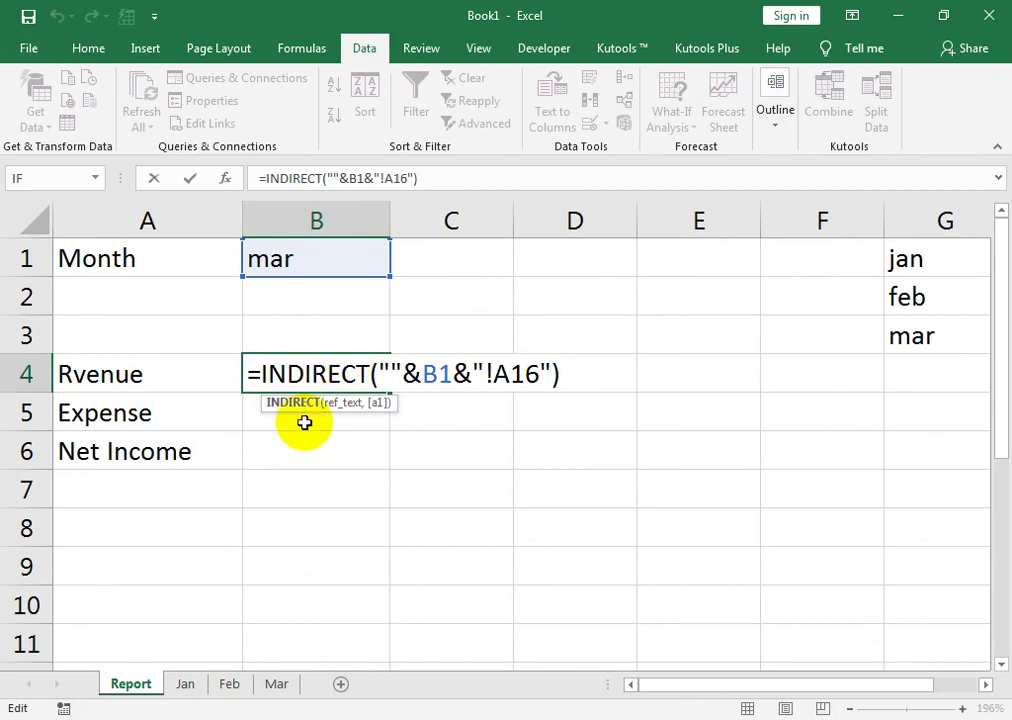
pyautogui.press('Return')
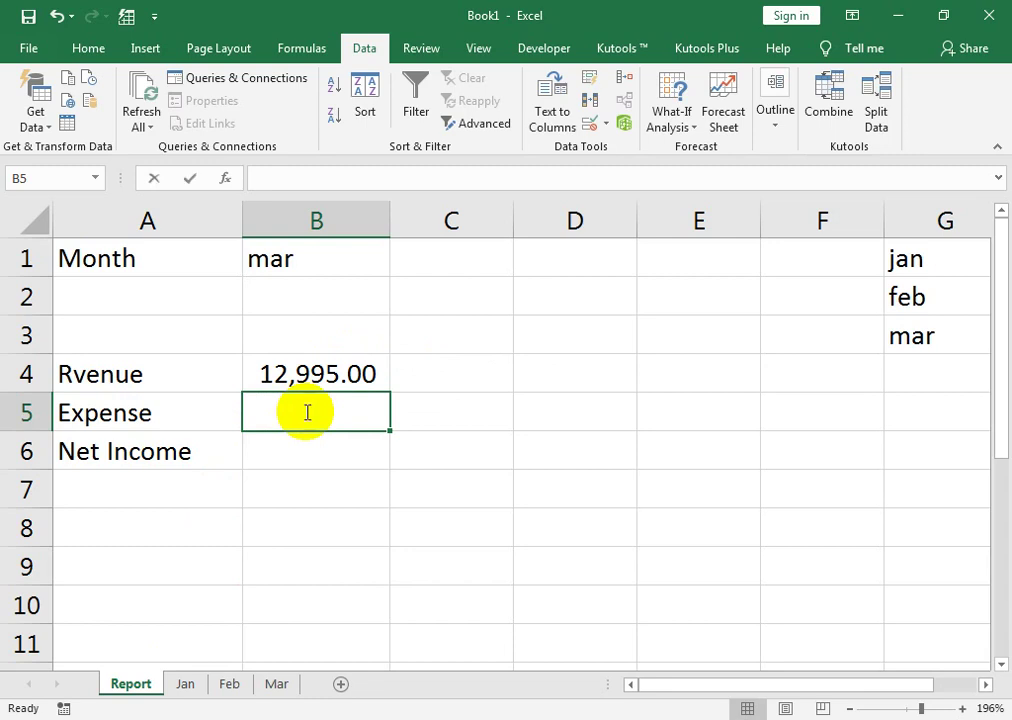
pyautogui.write('=')
pyautogui.click(187, 687)
pyautogui.click(305, 497)
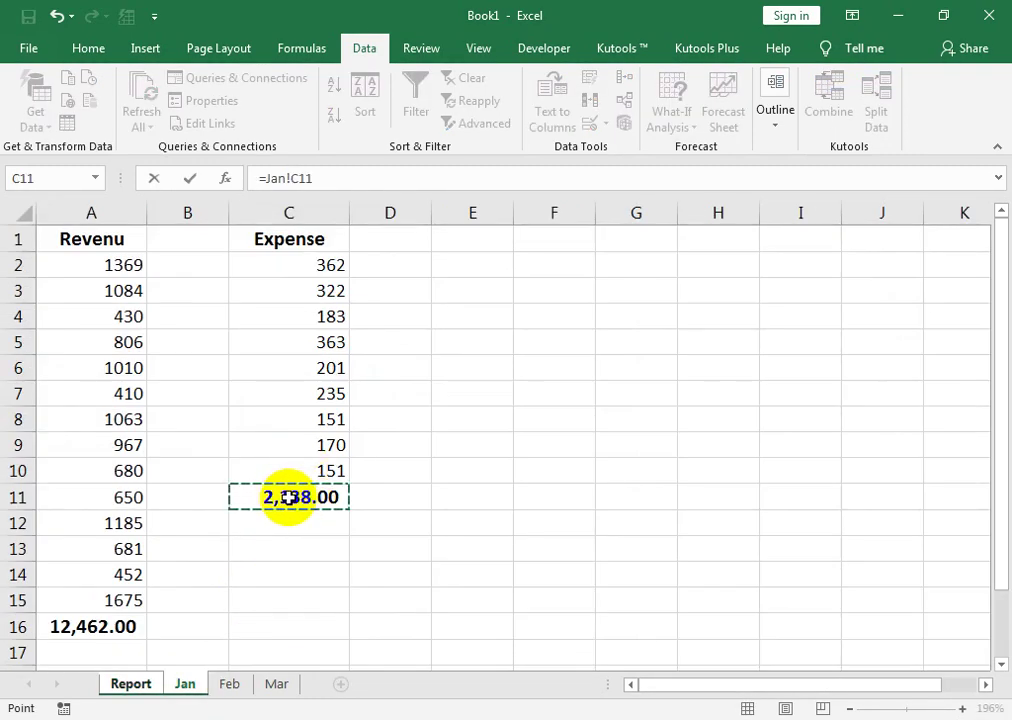
pyautogui.press('Return')
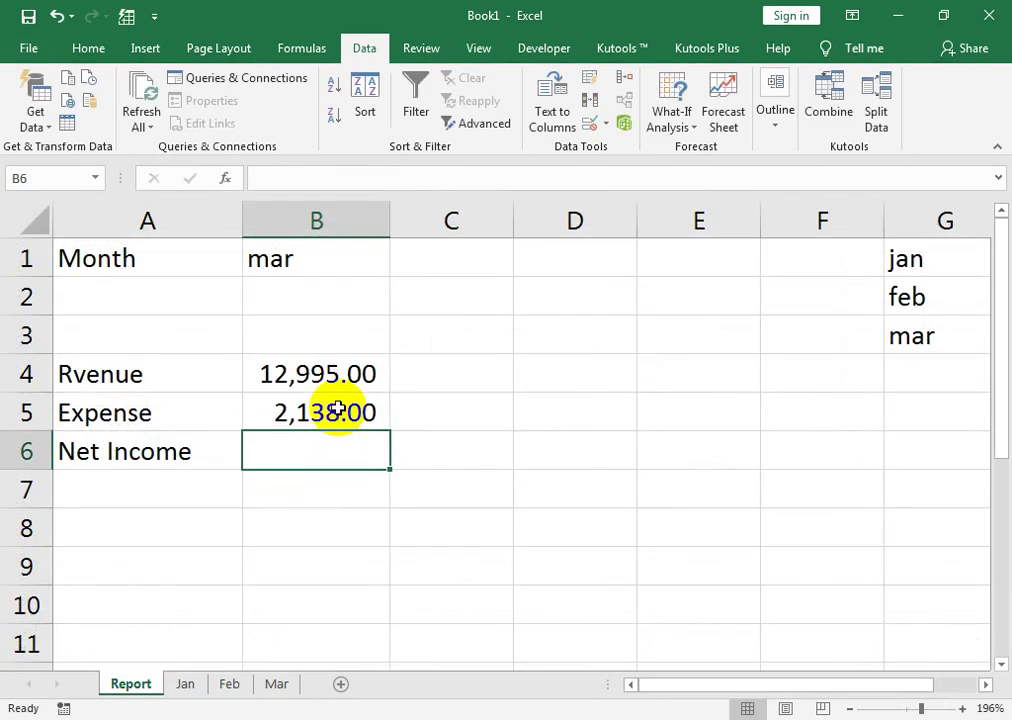
pyautogui.click(187, 686)
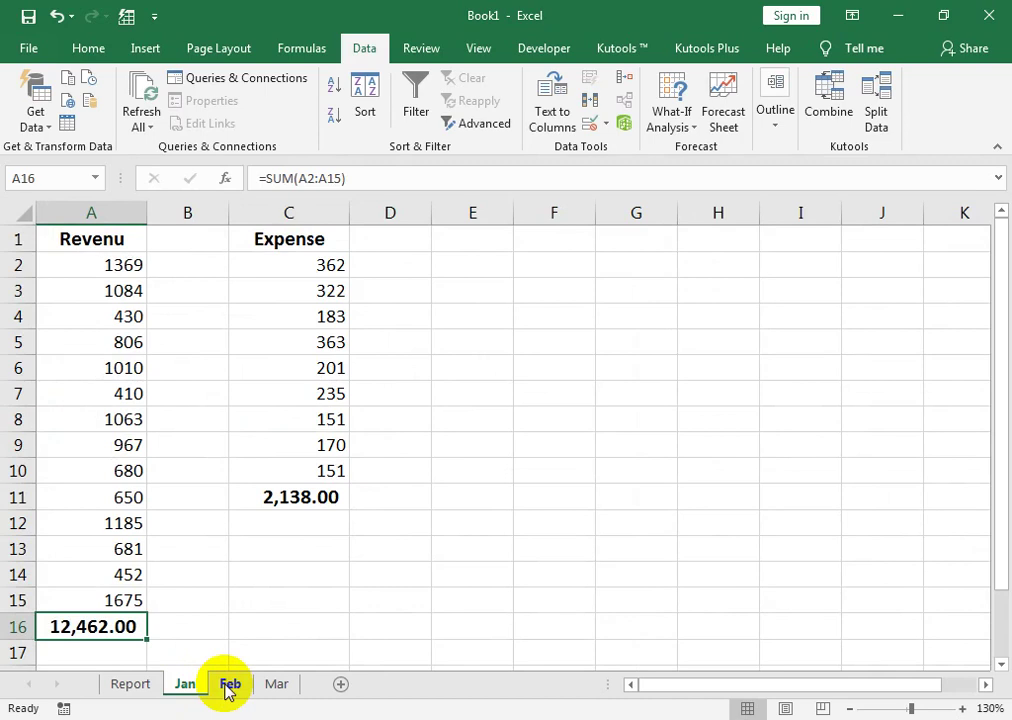
pyautogui.click(135, 688)
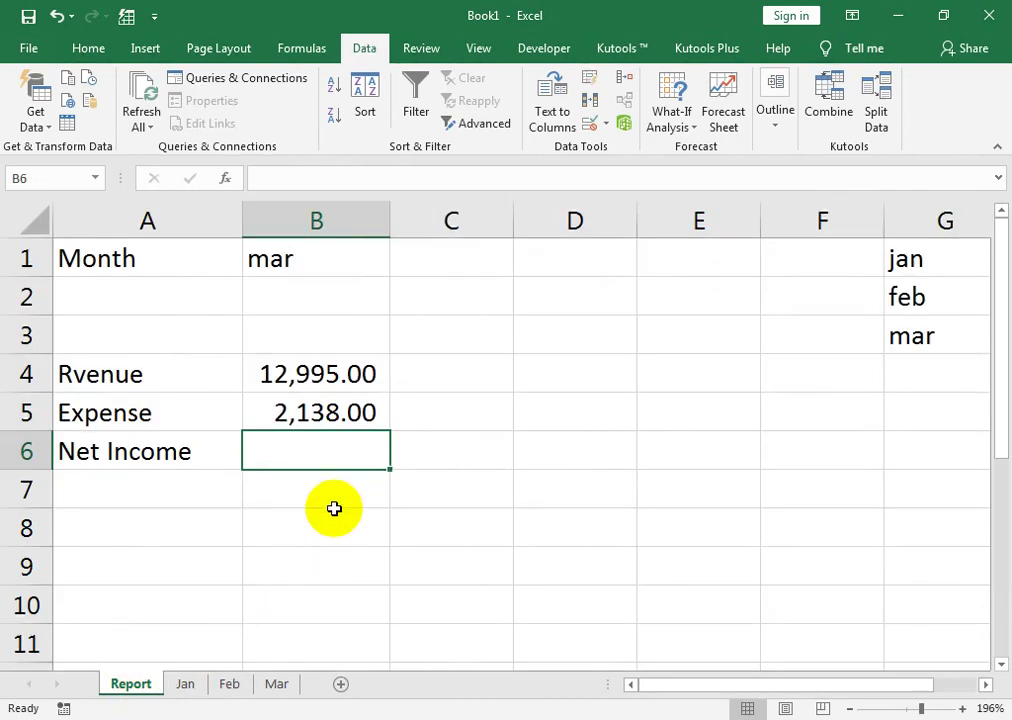
# Step: Rewrite B5 as an INDIRECT formula joining B1 with '!C11', showing 2,620.00
pyautogui.doubleClick(347, 413)
pyautogui.click(262, 414)
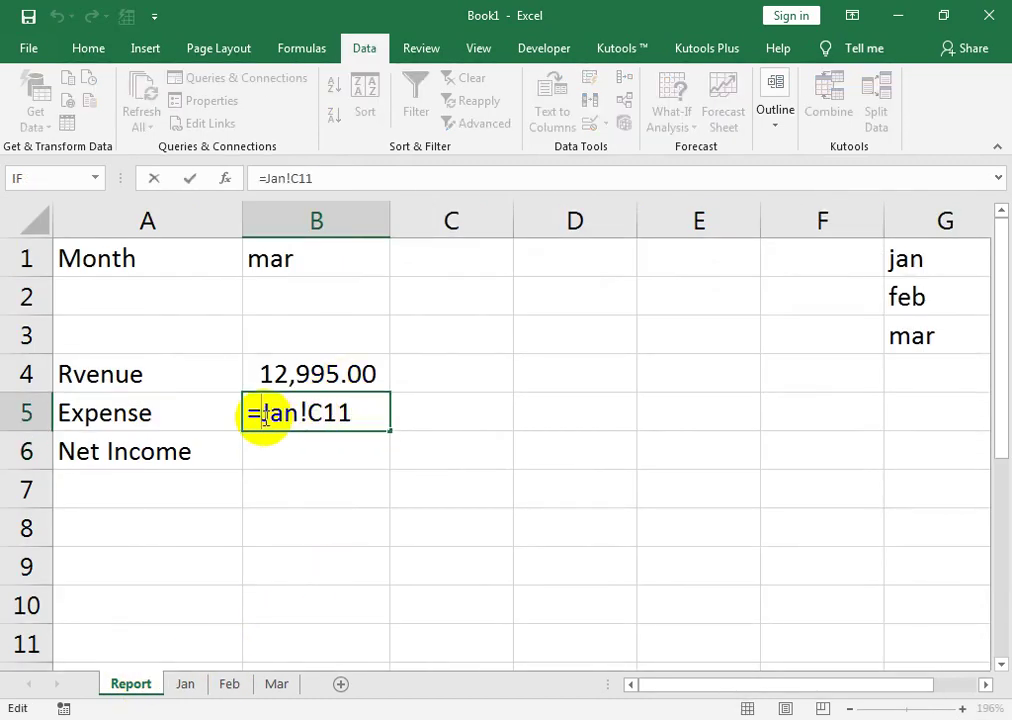
pyautogui.write('in')
pyautogui.press('Down')
pyautogui.press('Tab')
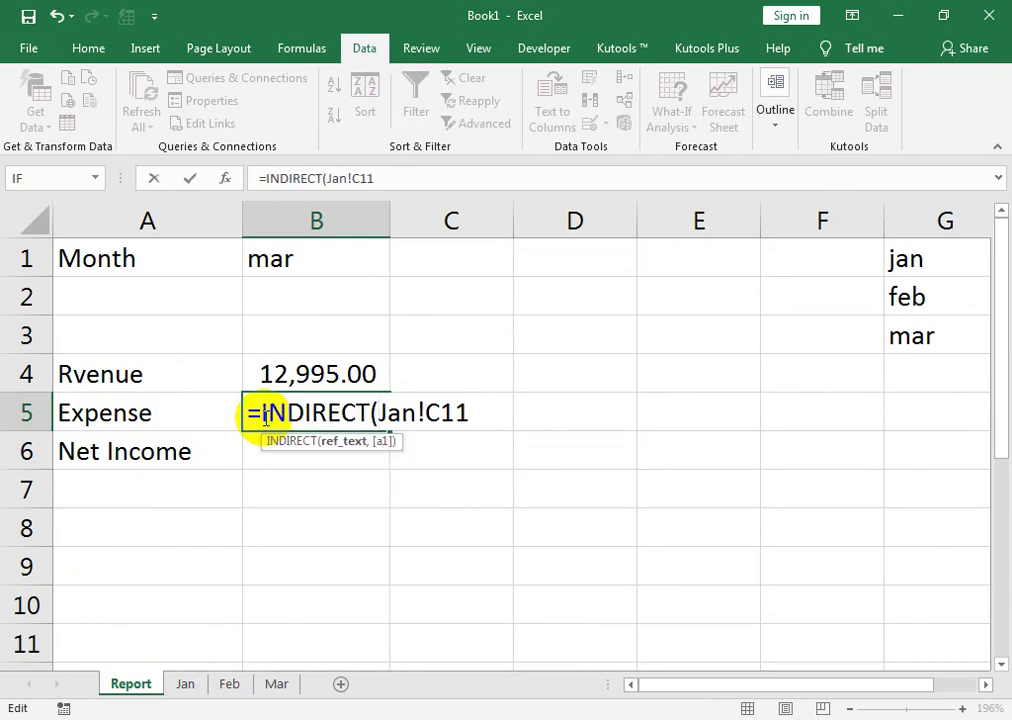
pyautogui.write('"')
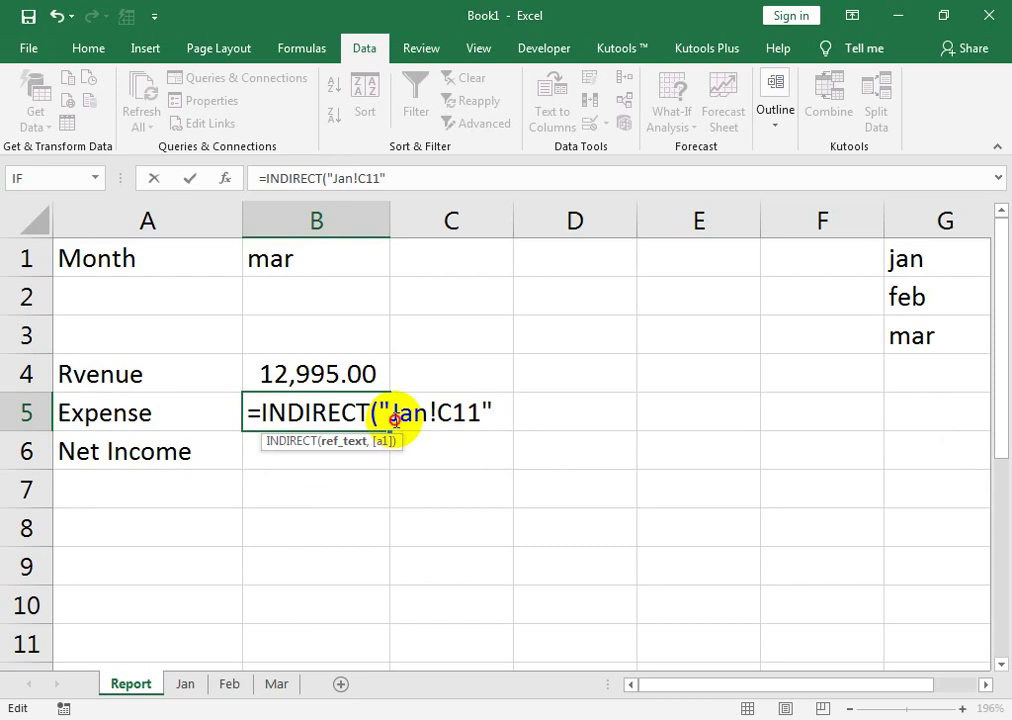
pyautogui.moveTo(392, 415); pyautogui.dragTo(429, 412)
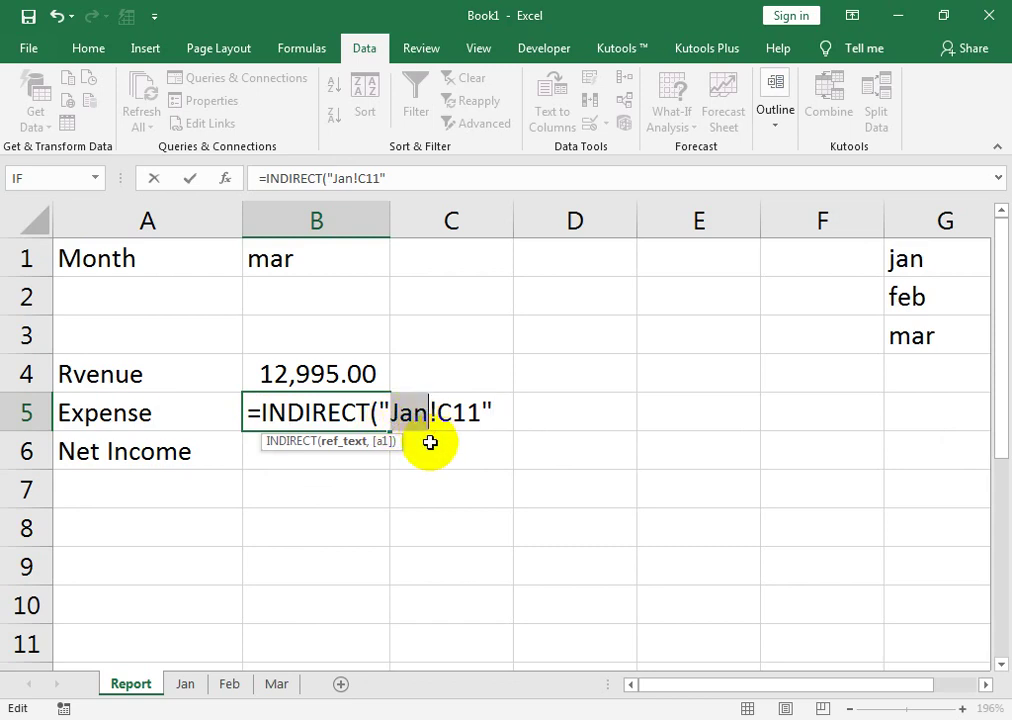
pyautogui.write('"')
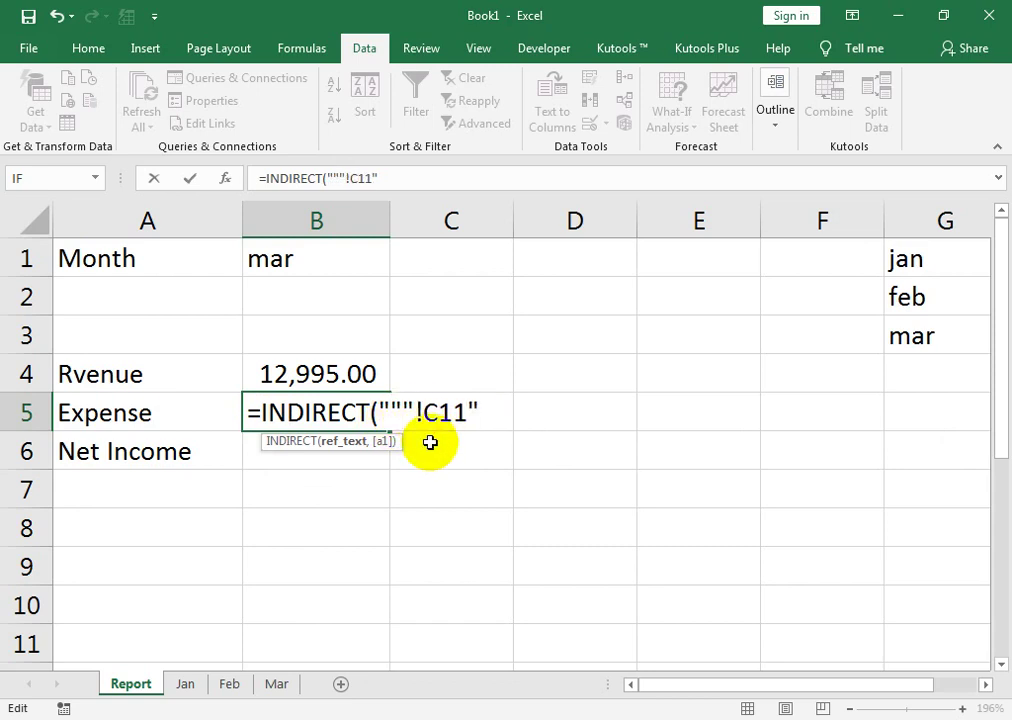
pyautogui.write('&&')
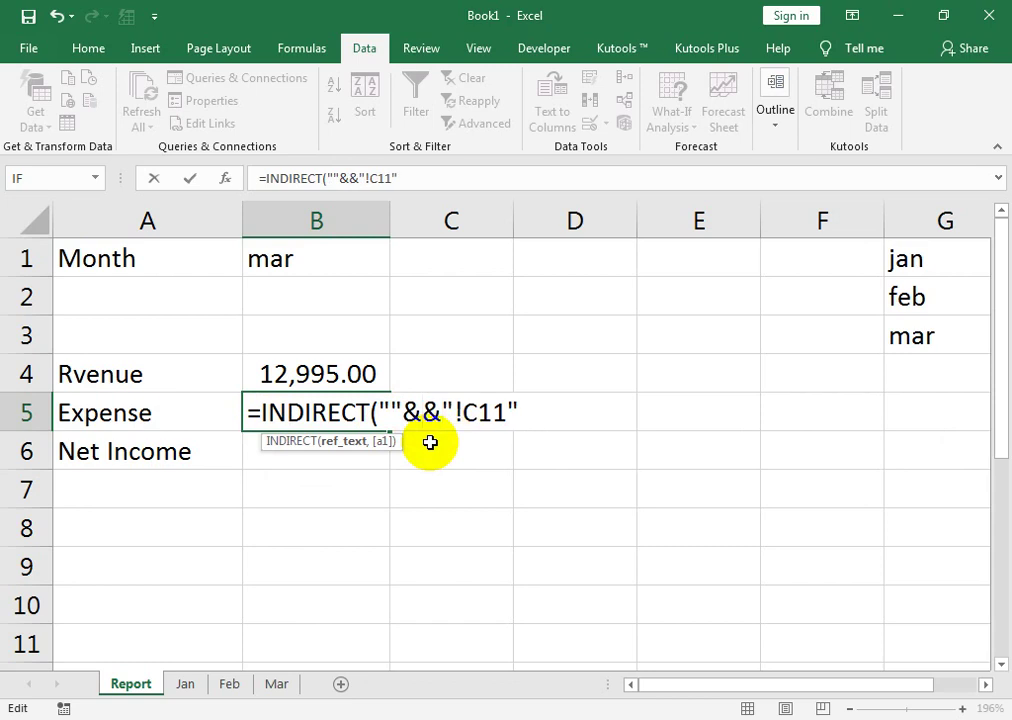
pyautogui.click(325, 265)
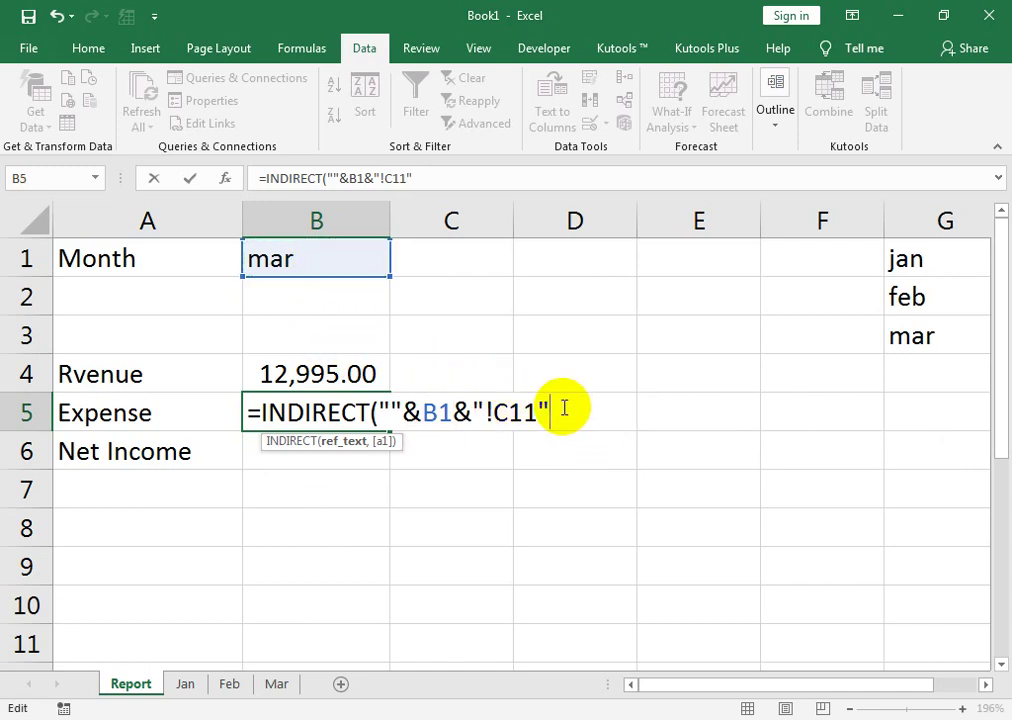
pyautogui.press('Return')
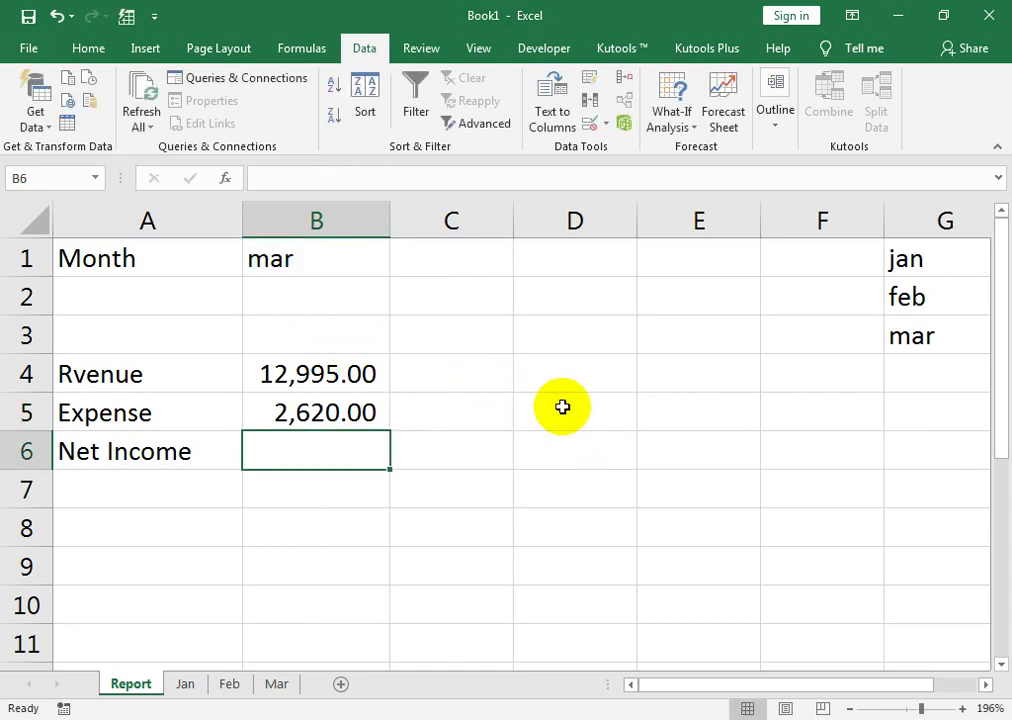
# Step: Match B5's 2,620.00 against Mar!C11, then view the Jan and Feb sheets
pyautogui.click(352, 420)
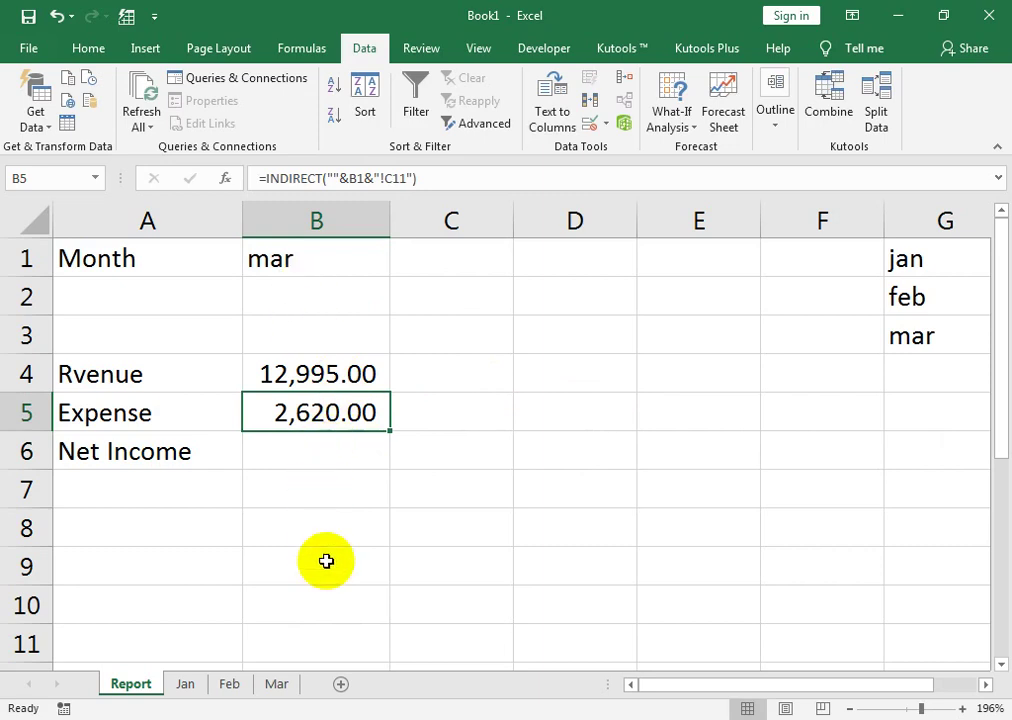
pyautogui.click(274, 686)
pyautogui.click(298, 499)
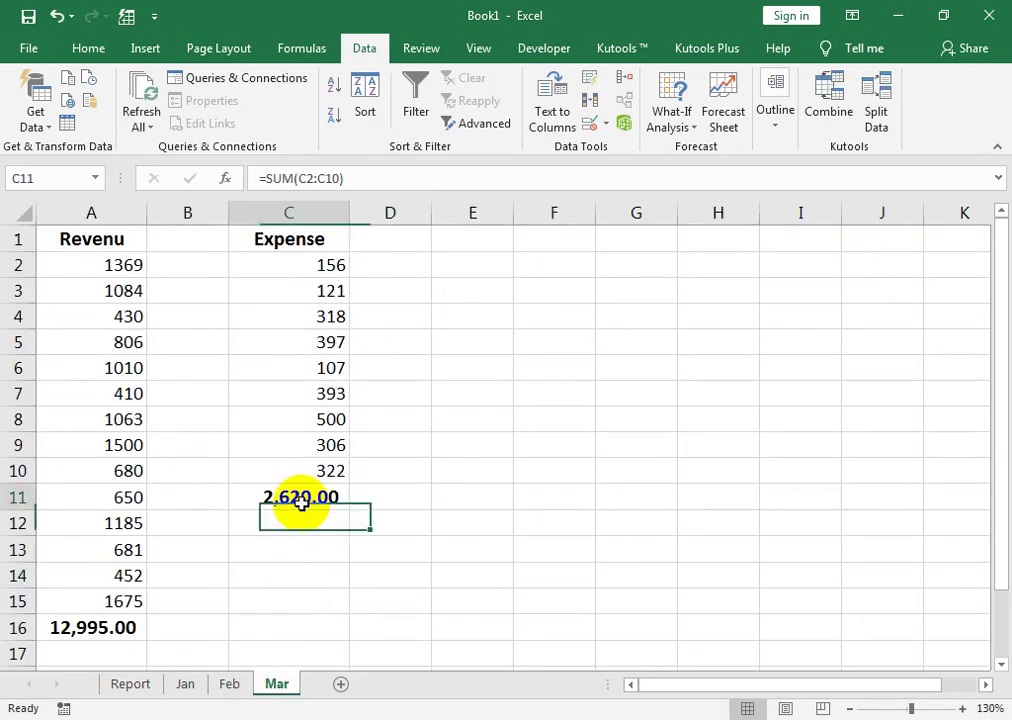
pyautogui.click(236, 686)
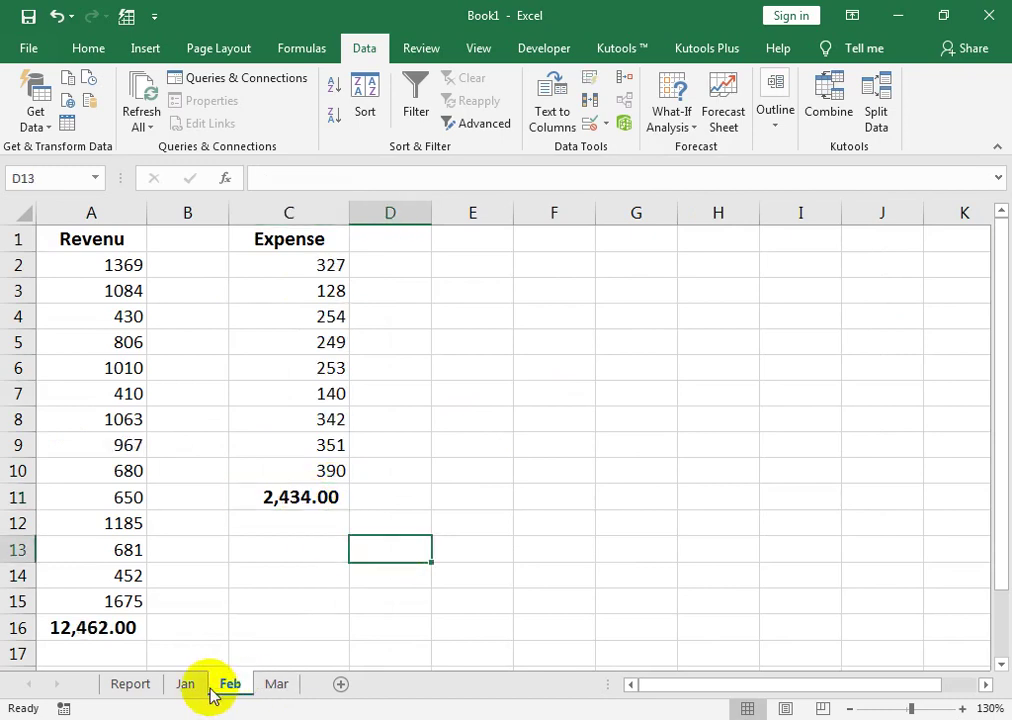
pyautogui.click(187, 684)
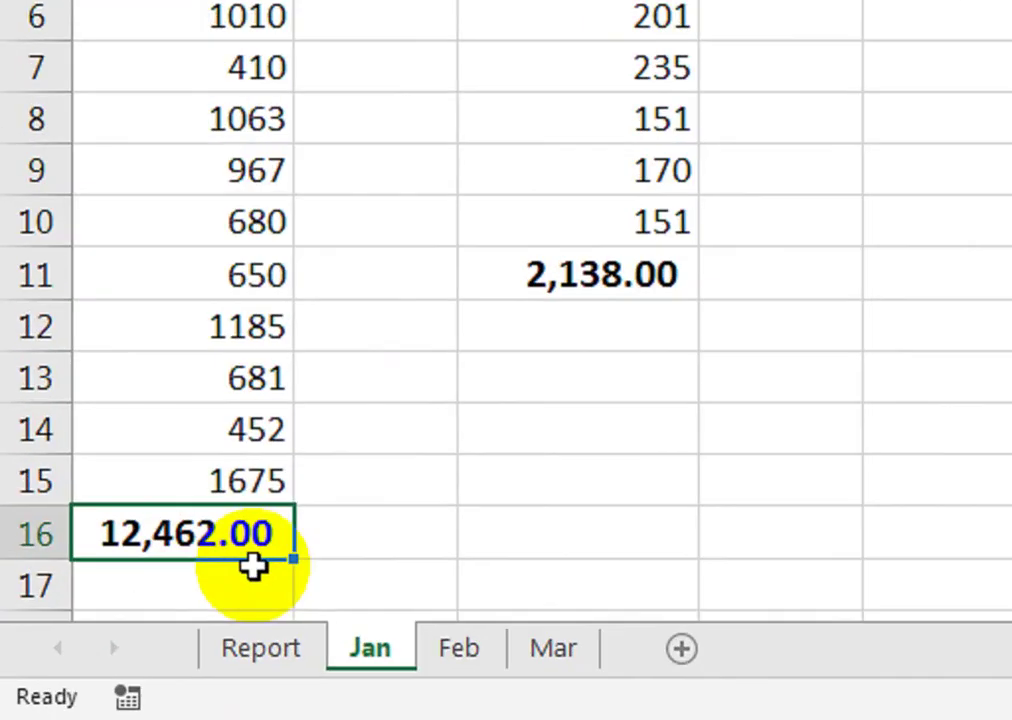
pyautogui.click(478, 665)
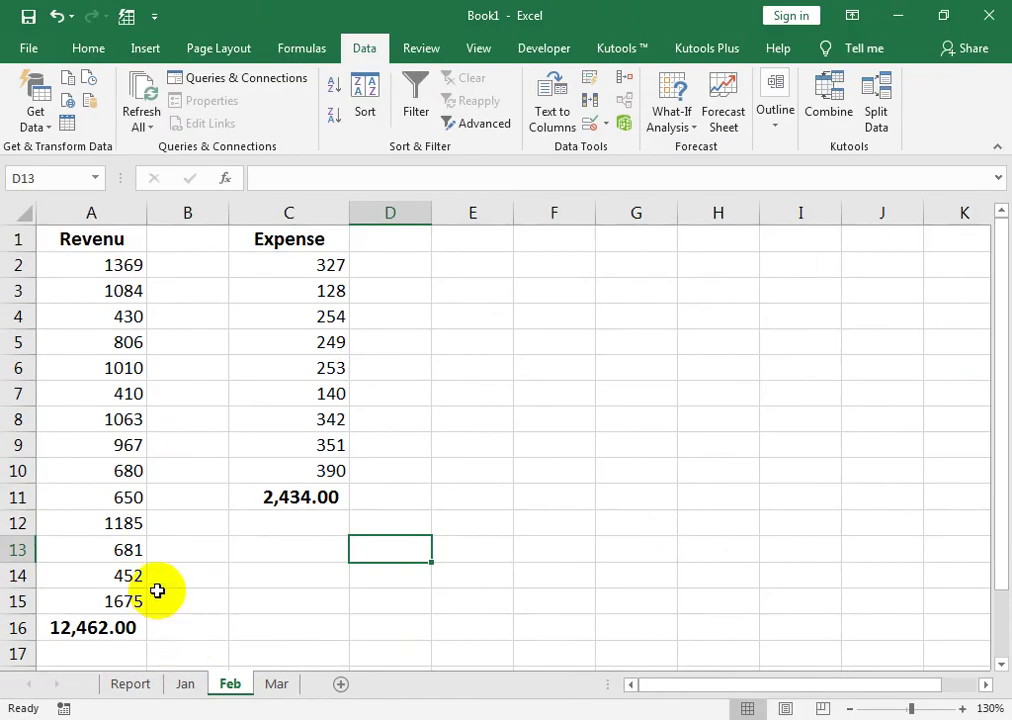
# Step: On Feb, enter 1000 in A10 and 100 in A13 and A14, making revenue 11,849.00
pyautogui.click(105, 480)
pyautogui.write('10')
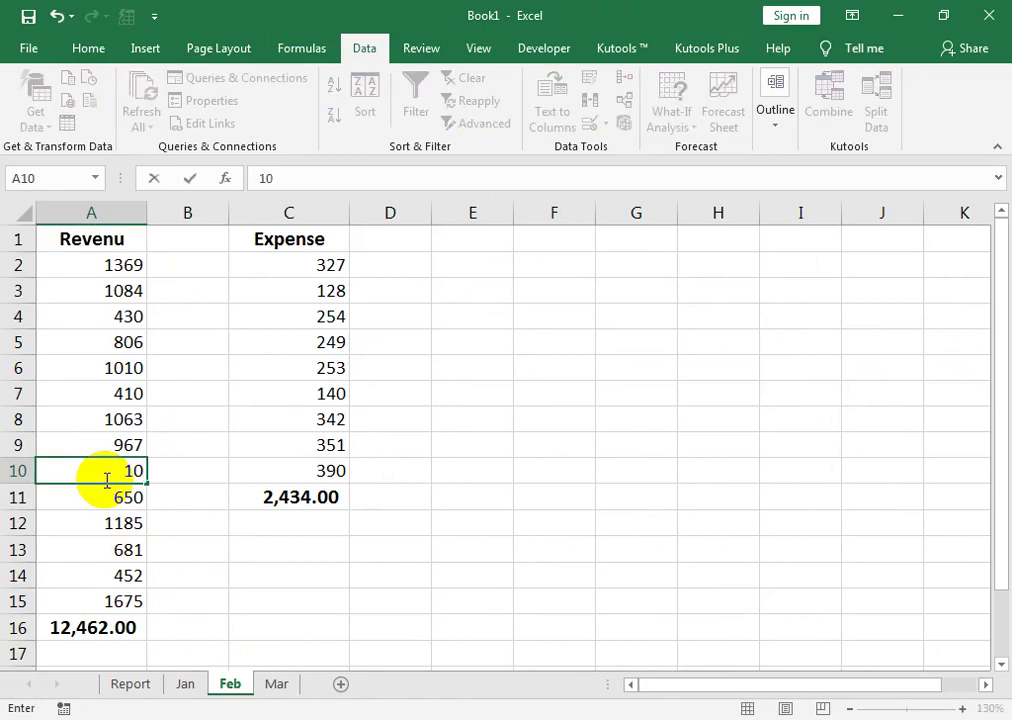
pyautogui.write('0')
pyautogui.press('Return')
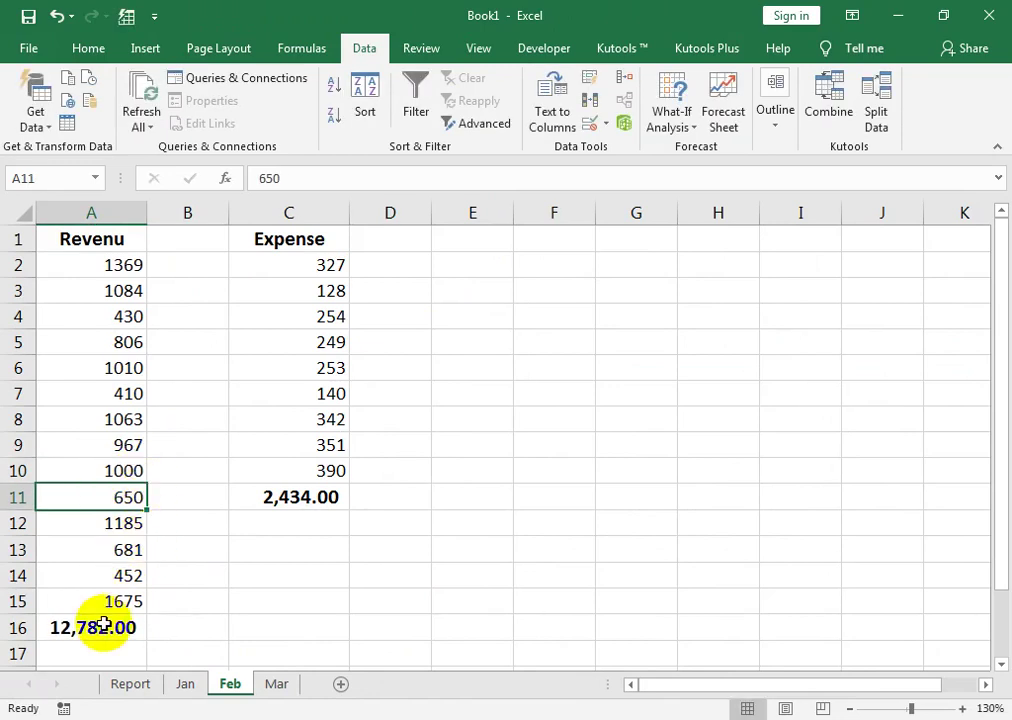
pyautogui.click(103, 556)
pyautogui.write('1')
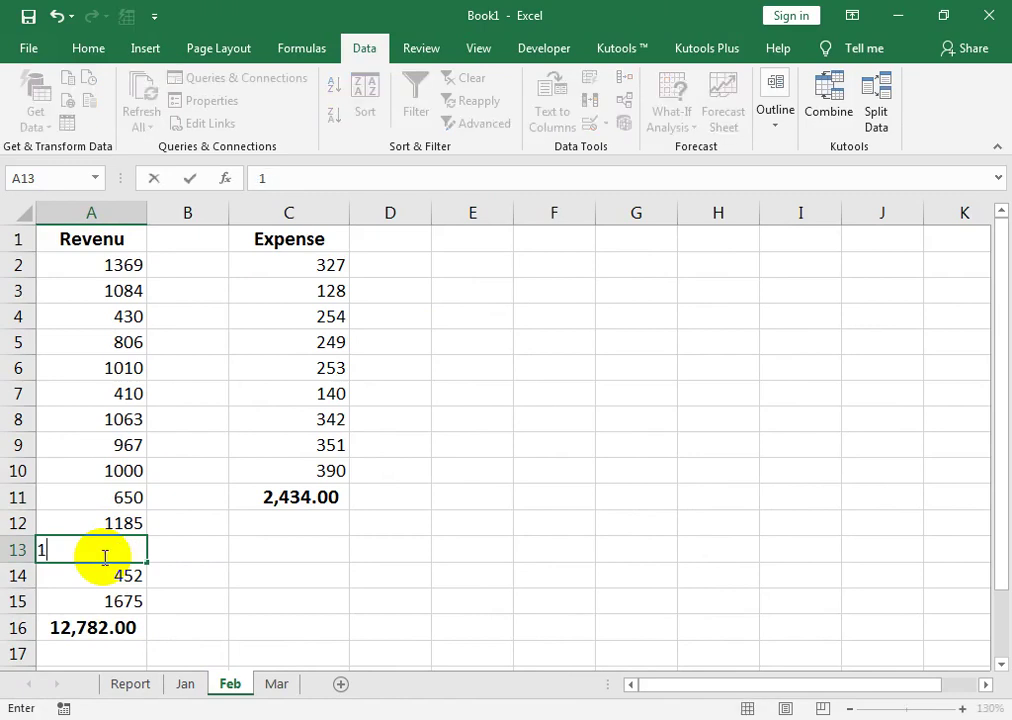
pyautogui.write('00')
pyautogui.press('Return')
pyautogui.write('100')
pyautogui.press('Return')
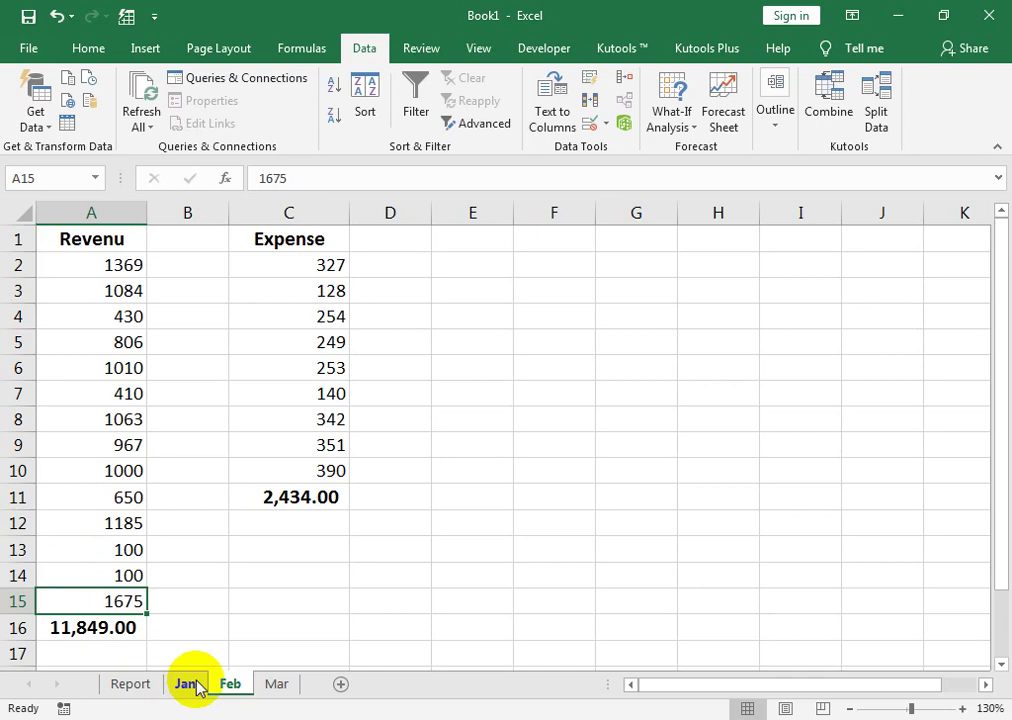
# Step: On the Report sheet, choose feb from the month dropdown in B1
pyautogui.click(135, 684)
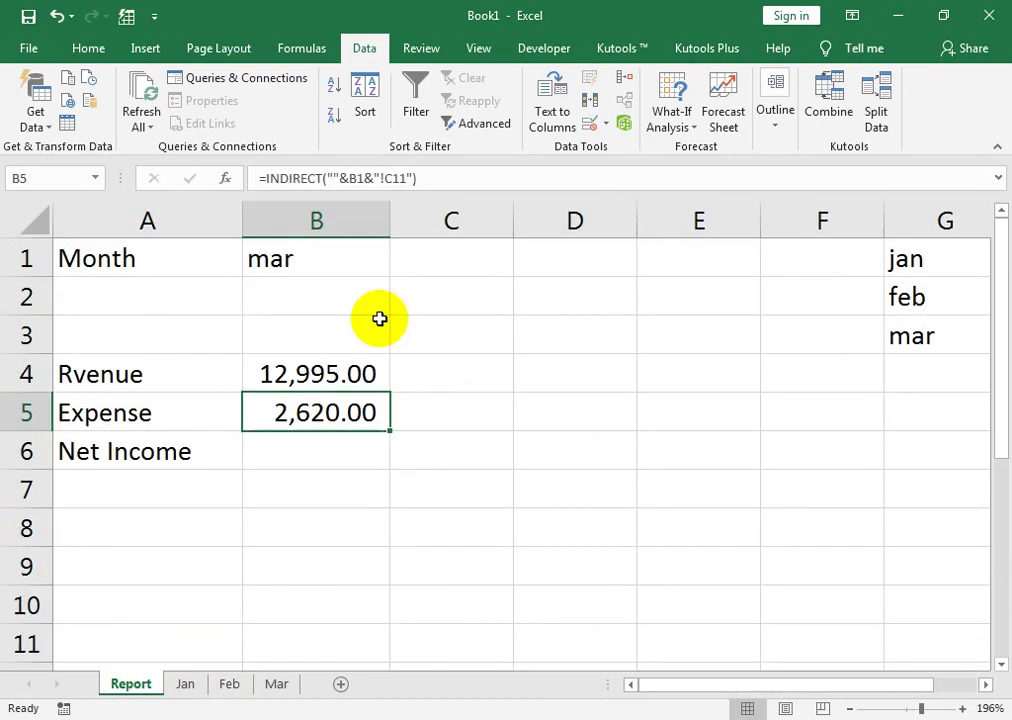
pyautogui.click(368, 255)
pyautogui.click(400, 268)
pyautogui.click(372, 316)
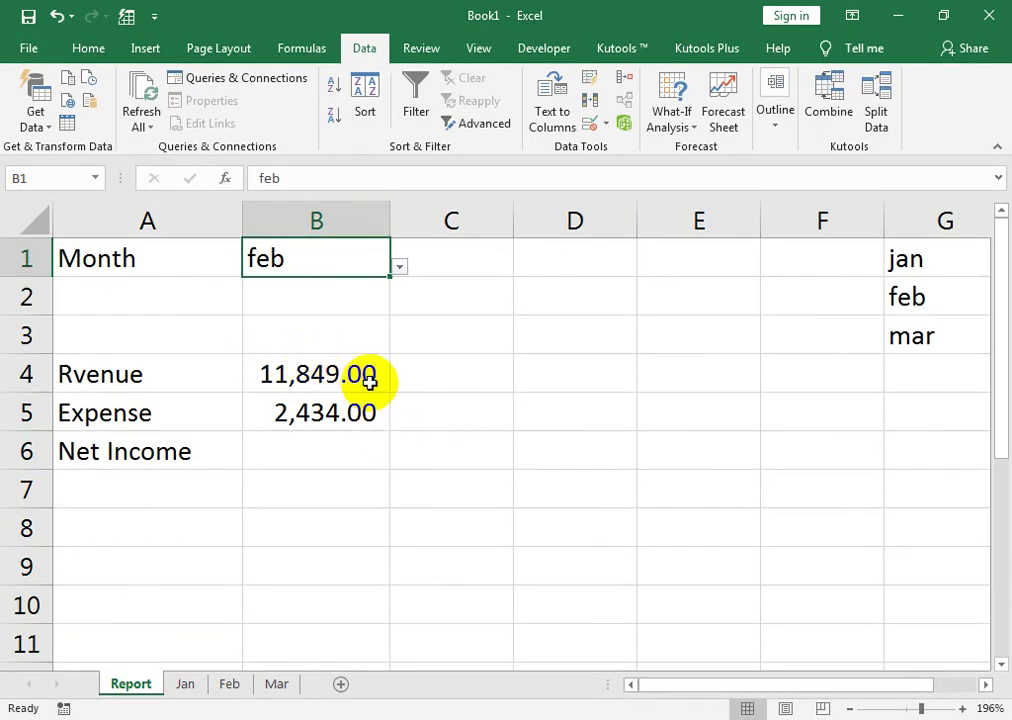
# Step: Compare with the Feb sheet's revenue total in A16, then return to Report's B6
pyautogui.click(228, 684)
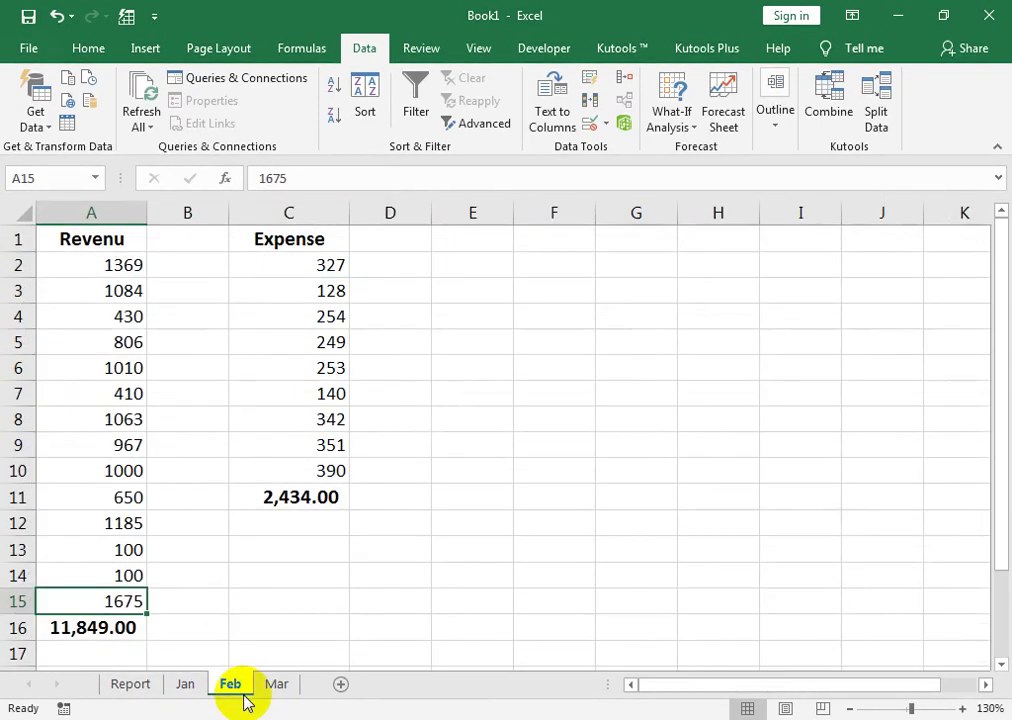
pyautogui.click(110, 627)
pyautogui.click(135, 684)
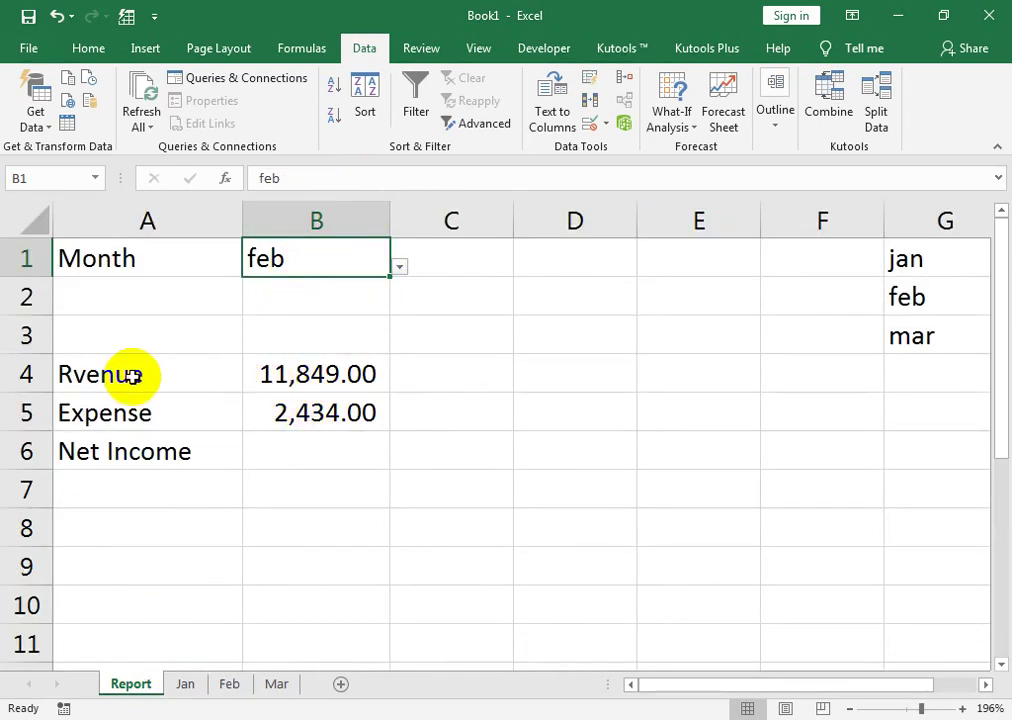
pyautogui.click(321, 464)
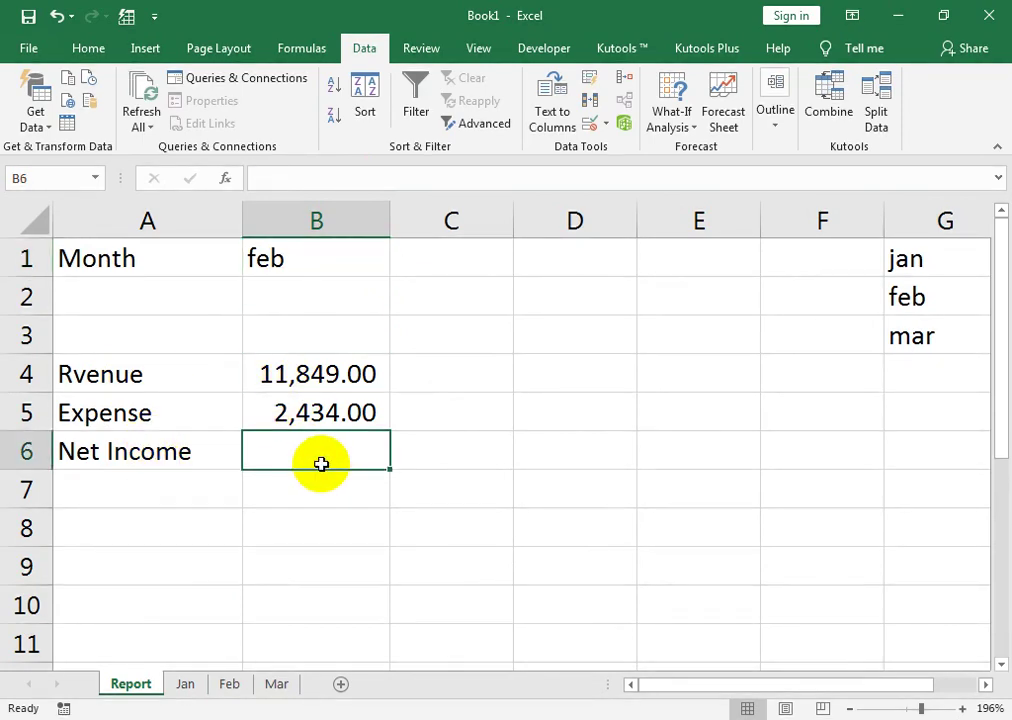
# Step: Enter =B4-B5 in B6 so Net Income shows 9,415.00
pyautogui.write('=')
pyautogui.click(273, 372)
pyautogui.write('-')
pyautogui.press('Up')
pyautogui.press('Return')
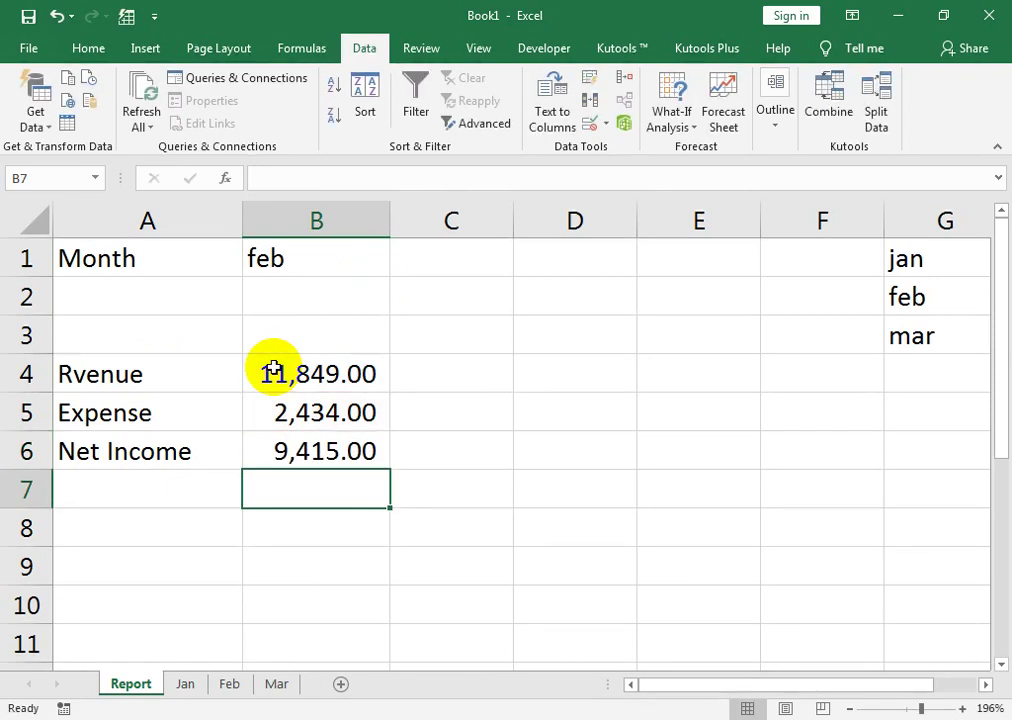
pyautogui.click(127, 462)
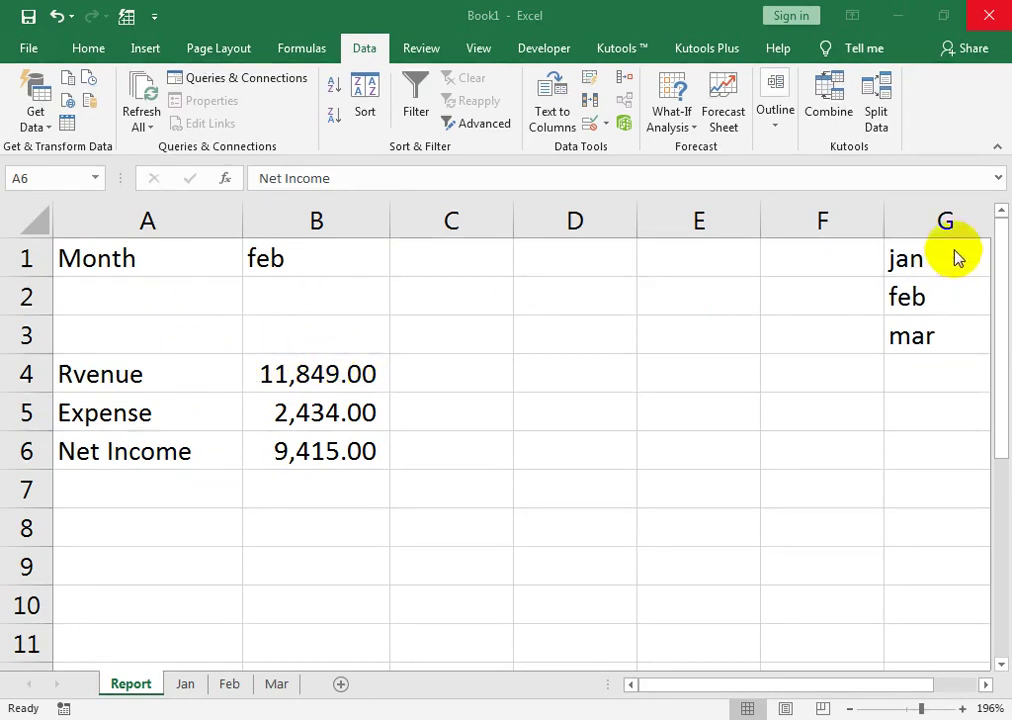
# Step: Hide column G holding the jan–mar helper month list
pyautogui.click(933, 219)
pyautogui.rightClick(933, 220)
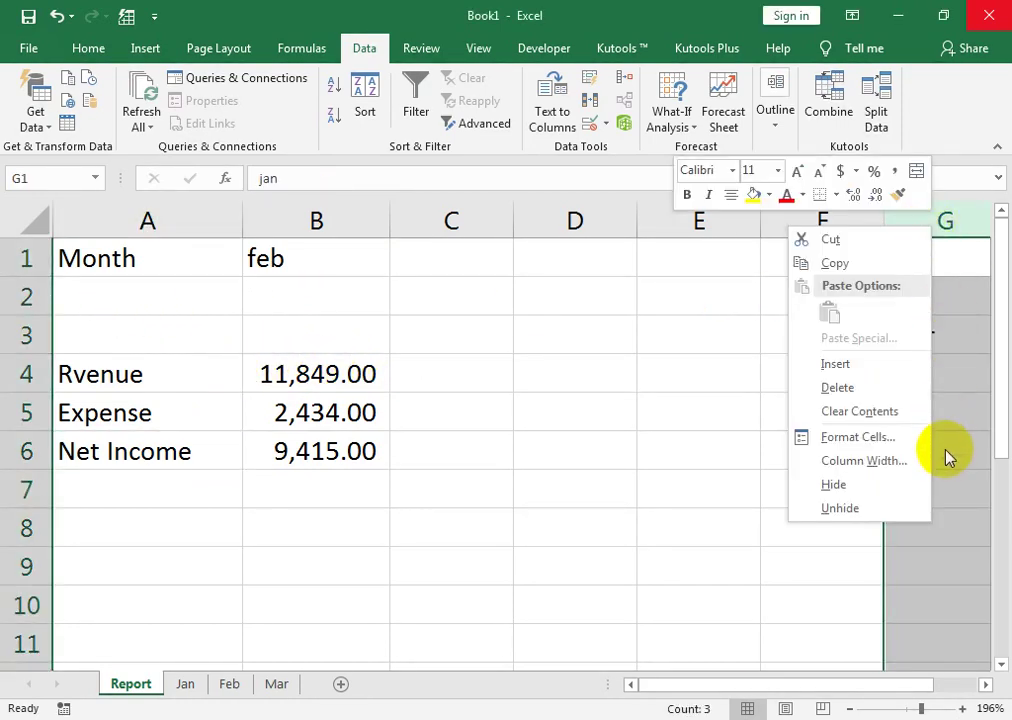
pyautogui.click(835, 485)
pyautogui.hscroll(3, 691, 355)
pyautogui.click(625, 345)
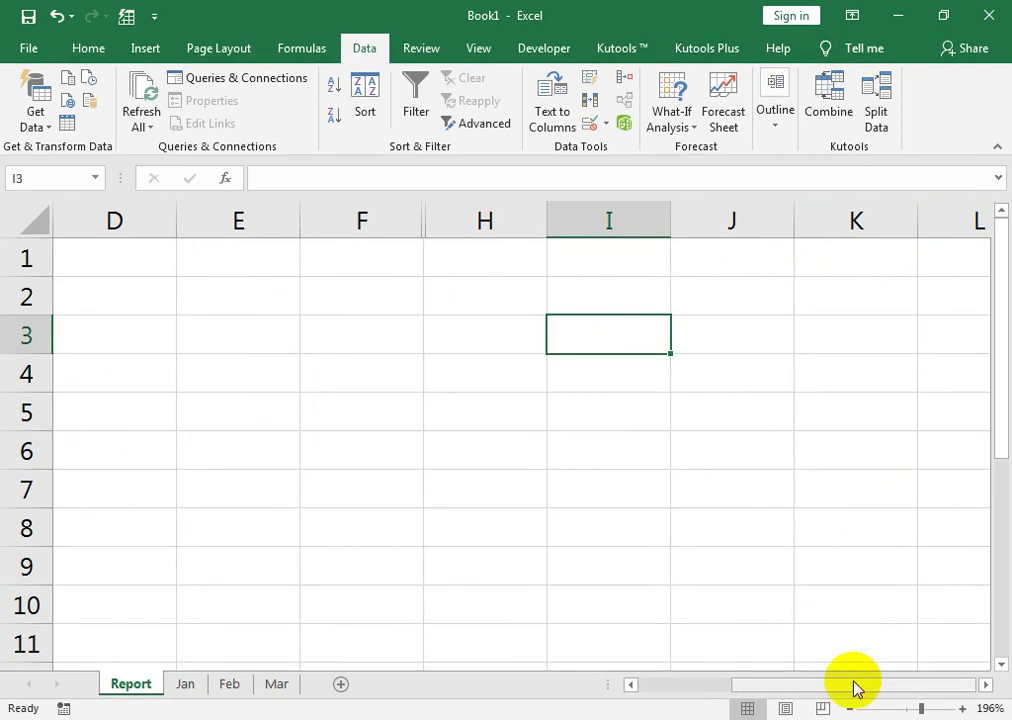
pyautogui.moveTo(855, 688); pyautogui.dragTo(565, 684)
pyautogui.click(320, 412)
# Step: Zoom to selection on A1:C6 so the report table fills the window
pyautogui.moveTo(400, 456); pyautogui.dragTo(30, 247)
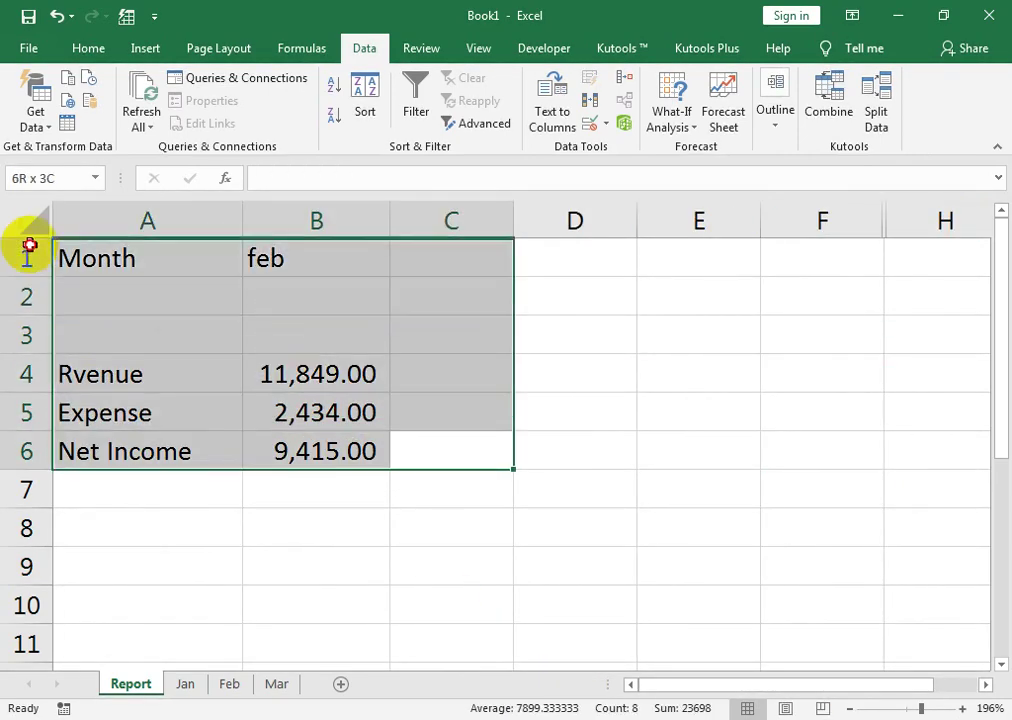
pyautogui.click(478, 48)
pyautogui.click(495, 125)
pyautogui.click(547, 375)
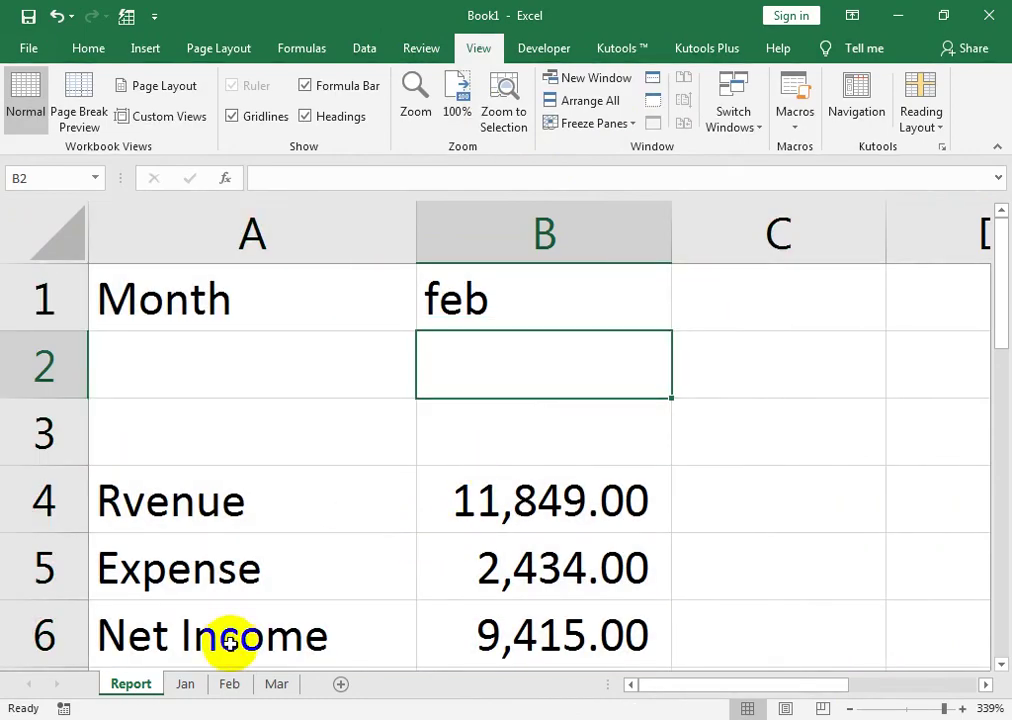